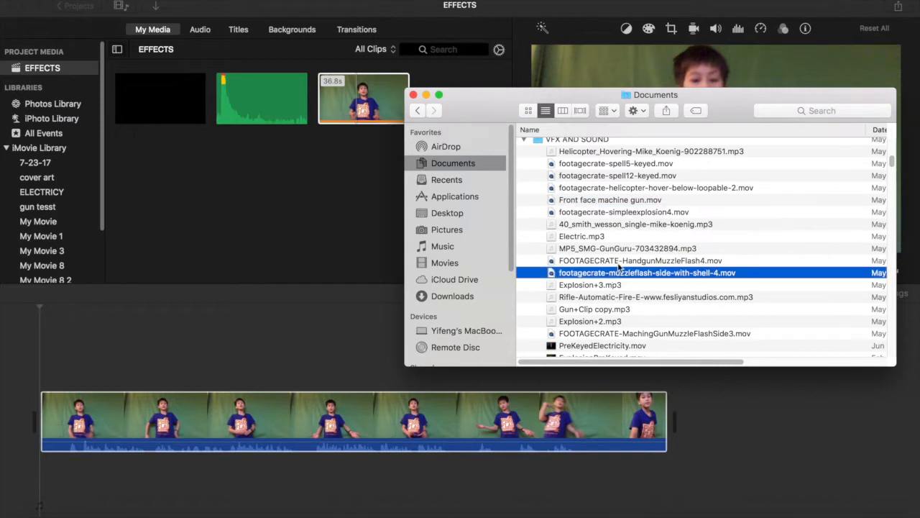
Step: Add FOOTAGECRATE-HandgunMuzzleFlash4.mov above the main clip and align it with the finger-gun gesture at about 0:24
drag(618, 266, 371, 358)
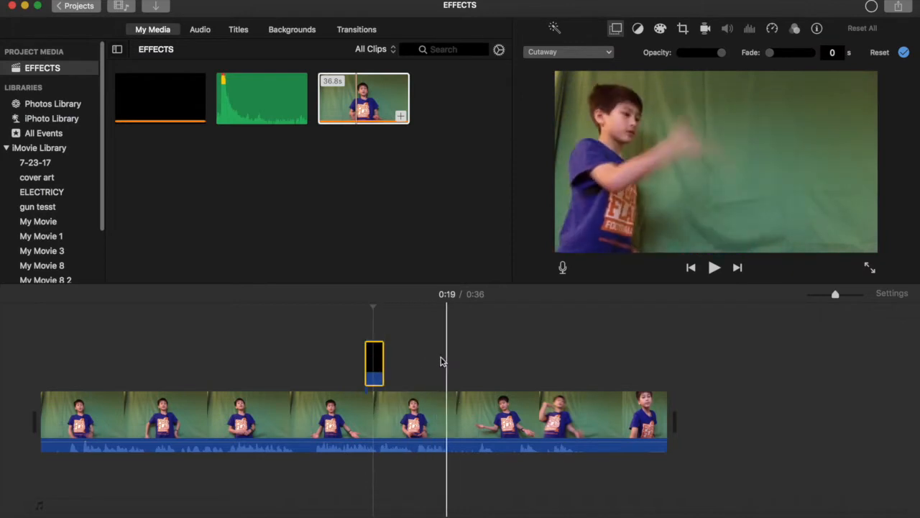
drag(374, 359, 490, 360)
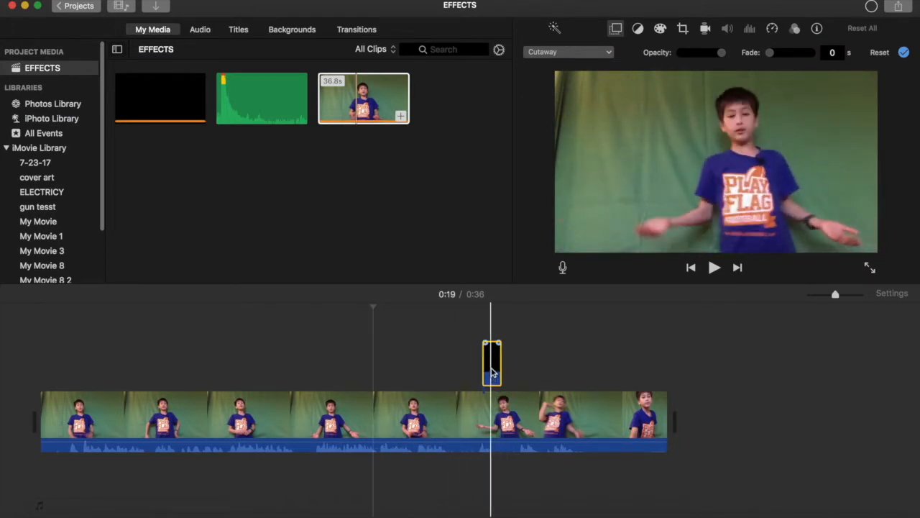
drag(492, 372, 452, 370)
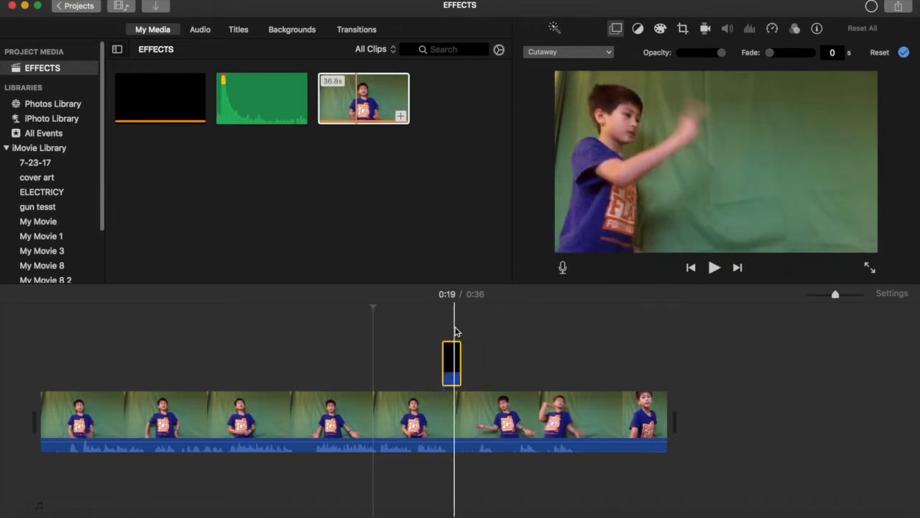
drag(454, 364, 447, 362)
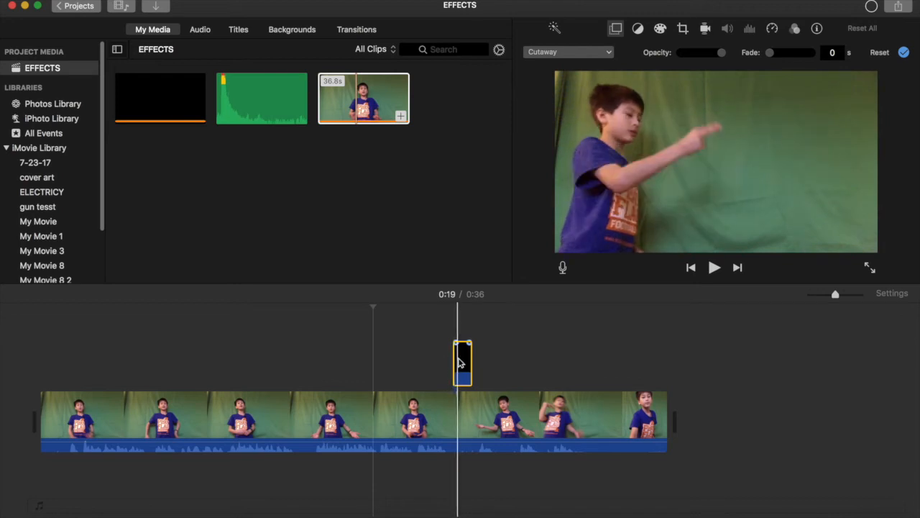
Step: Change the muzzle flash overlay to Picture in Picture, place its frame in front of the hand, and play that section
click(454, 362)
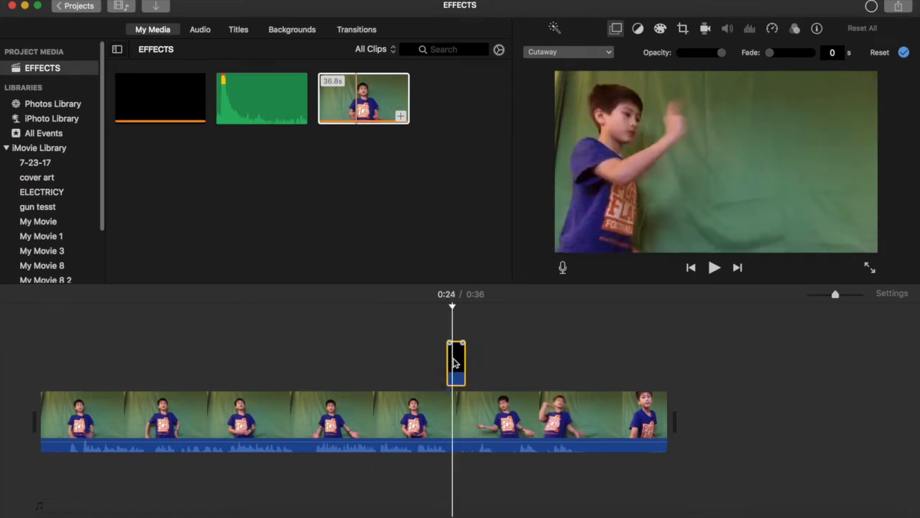
click(559, 52)
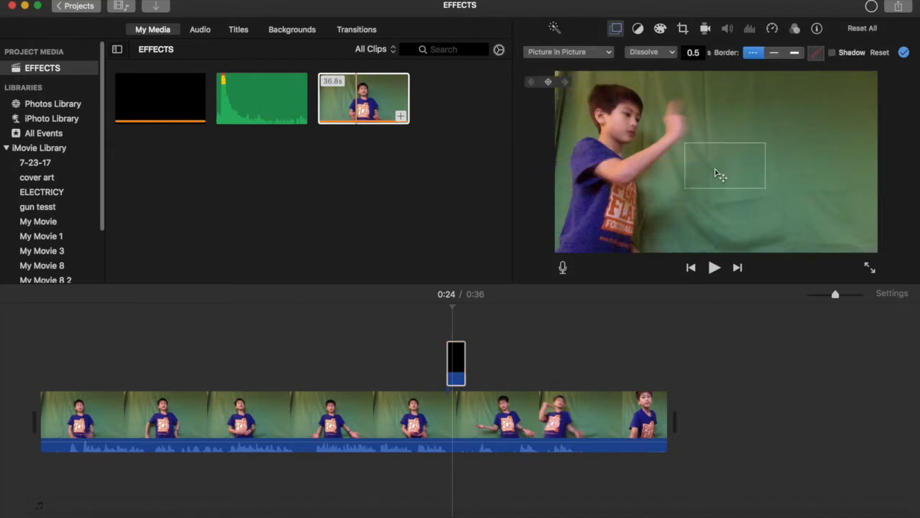
click(445, 325)
key(space)
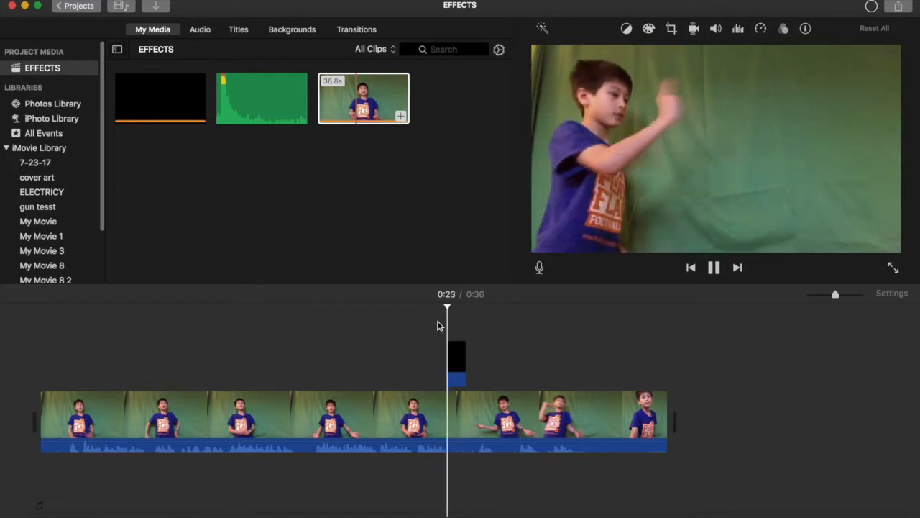
Step: Replay the muzzle flash section and set the overlay's Dissolve duration to 0 seconds
click(449, 325)
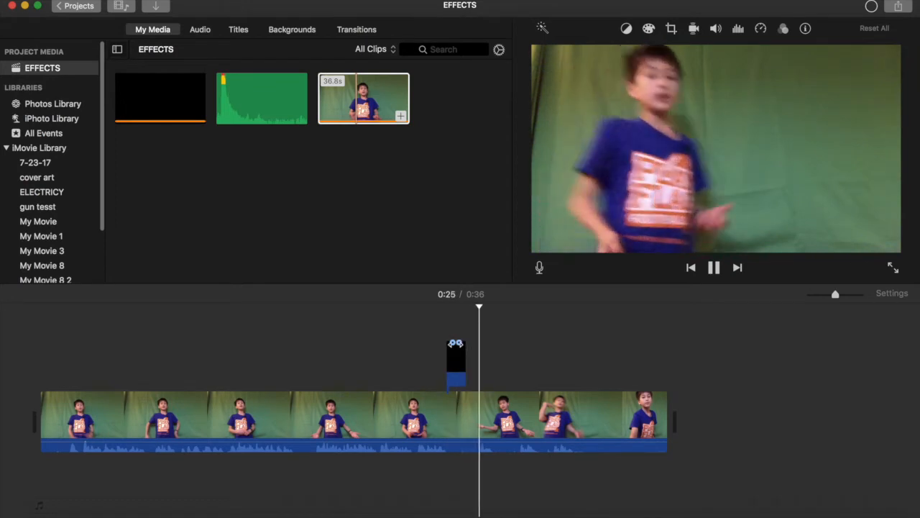
click(436, 321)
key(space)
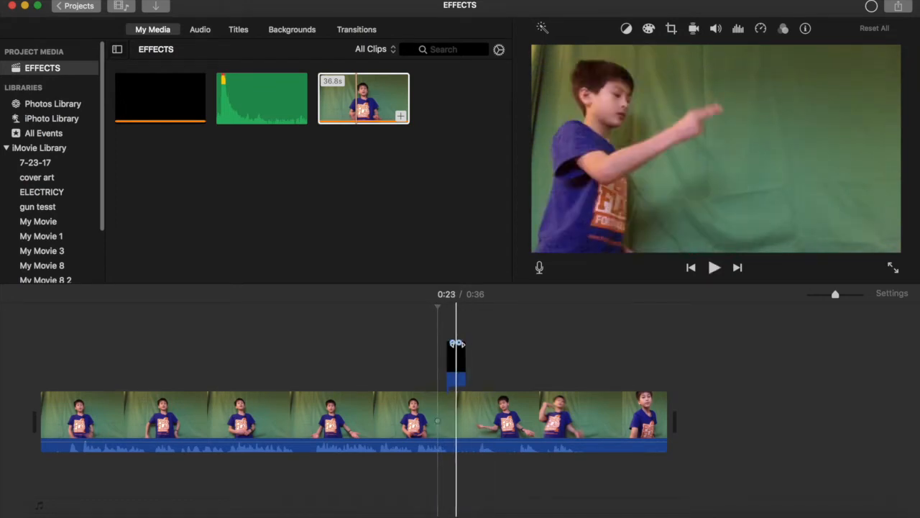
mouse_move(457, 344)
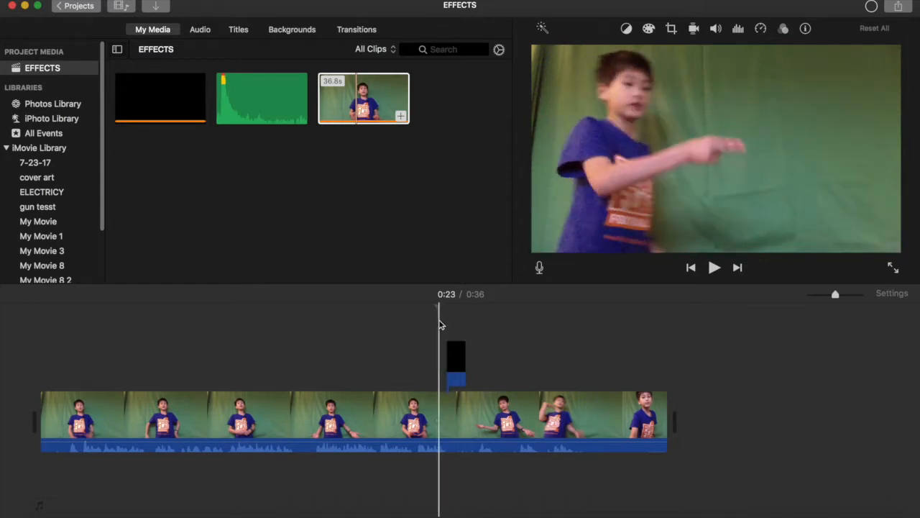
key(space)
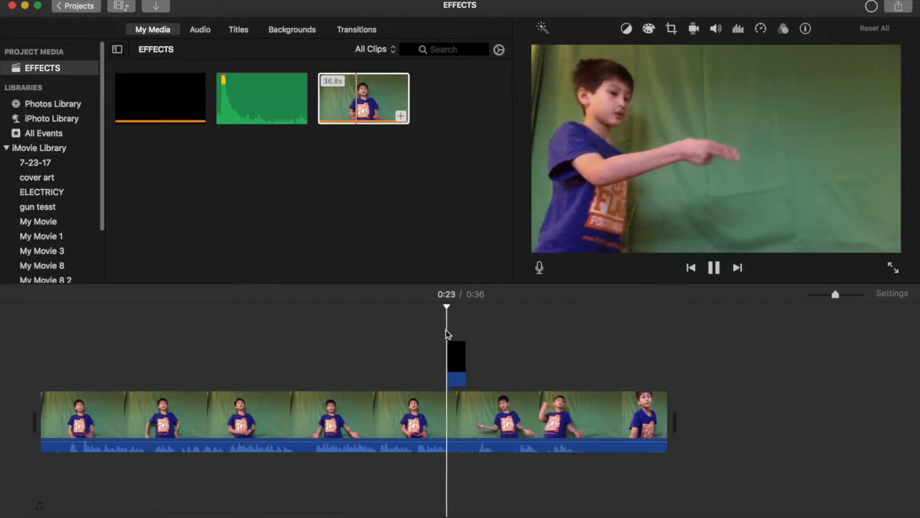
click(448, 356)
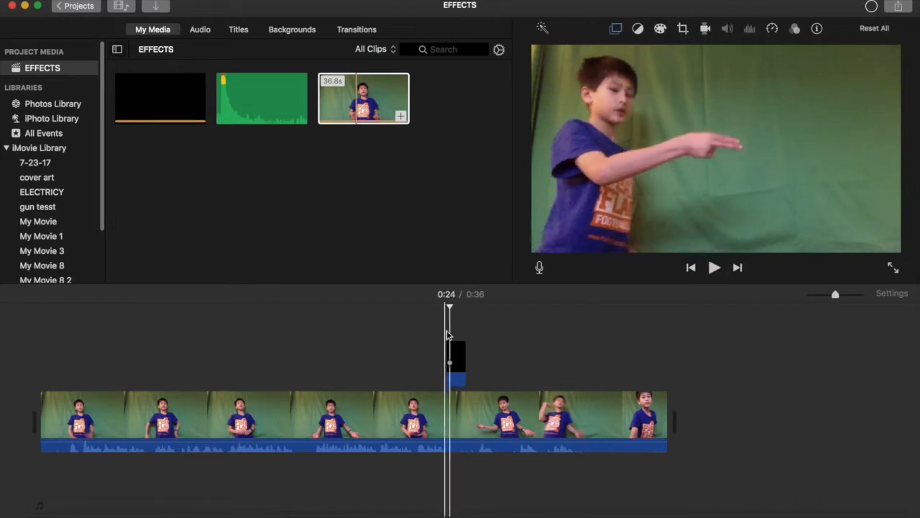
click(452, 367)
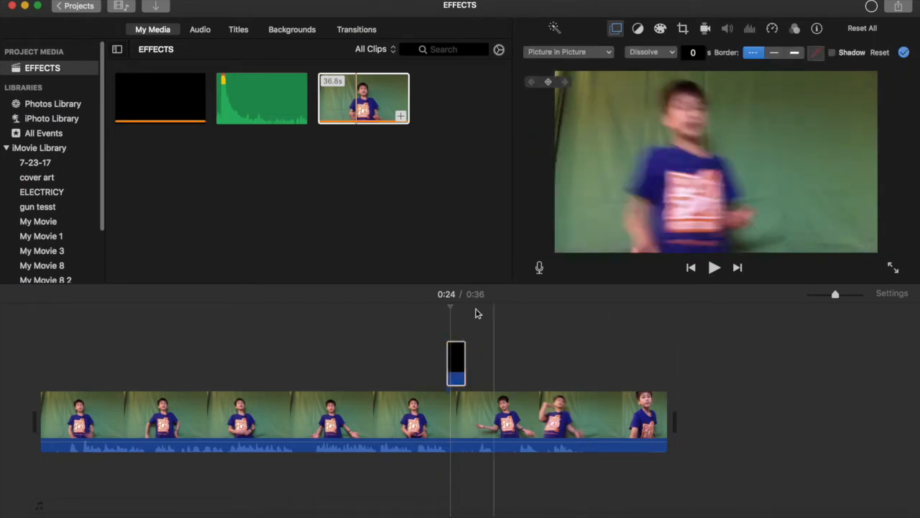
Step: Reposition the muzzle flash frame at the pointing fingertips and check it by playing the gesture
click(446, 312)
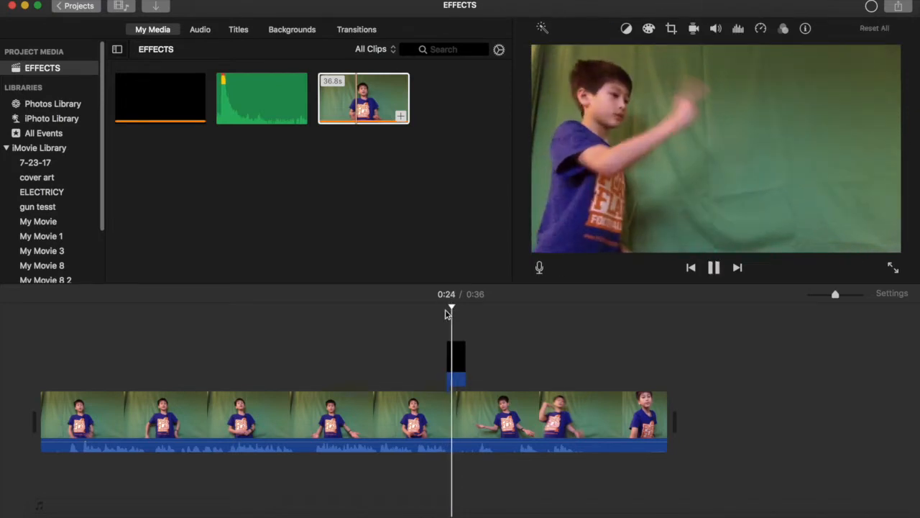
click(458, 367)
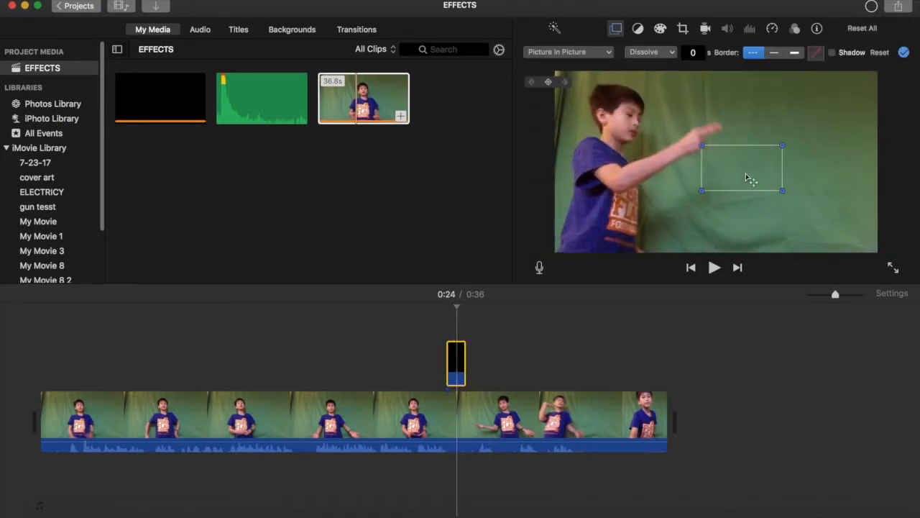
click(446, 325)
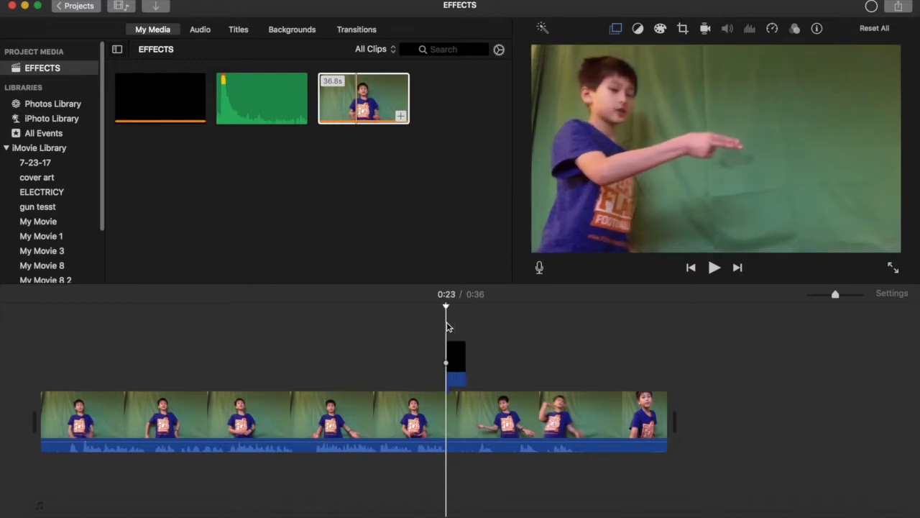
click(433, 328)
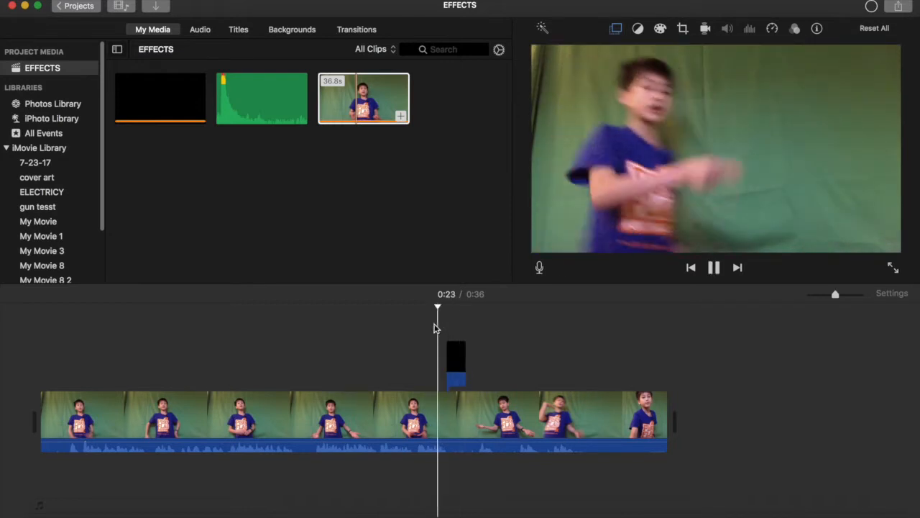
click(451, 370)
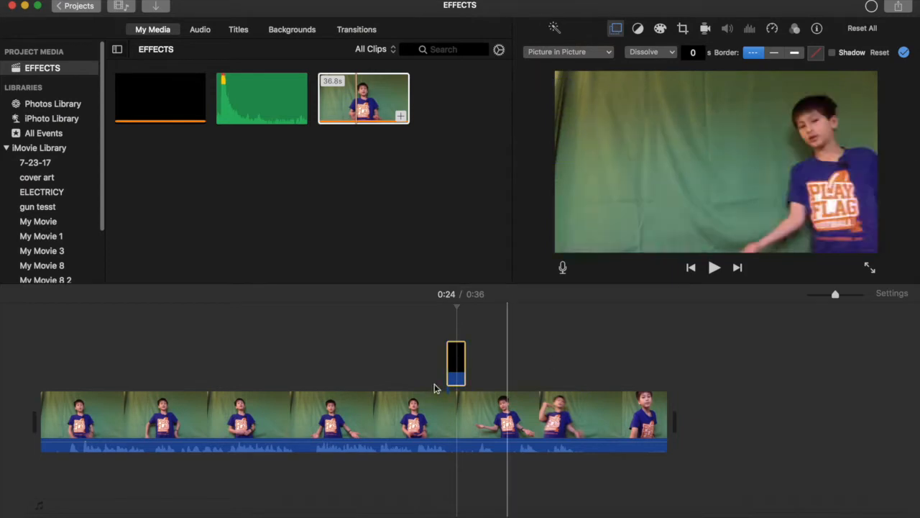
Step: Replay the gesture, shift the muzzle flash clip slightly later on the timeline, and play the new timing
click(424, 343)
key(space)
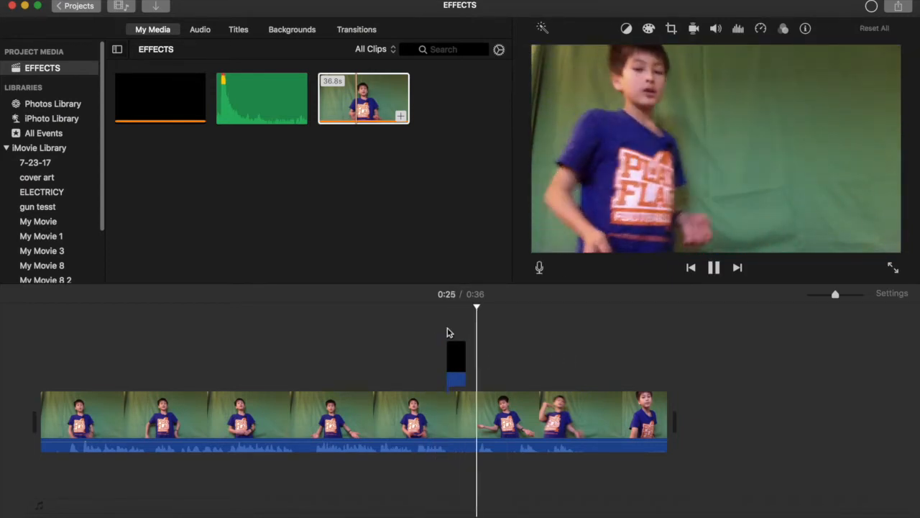
click(447, 329)
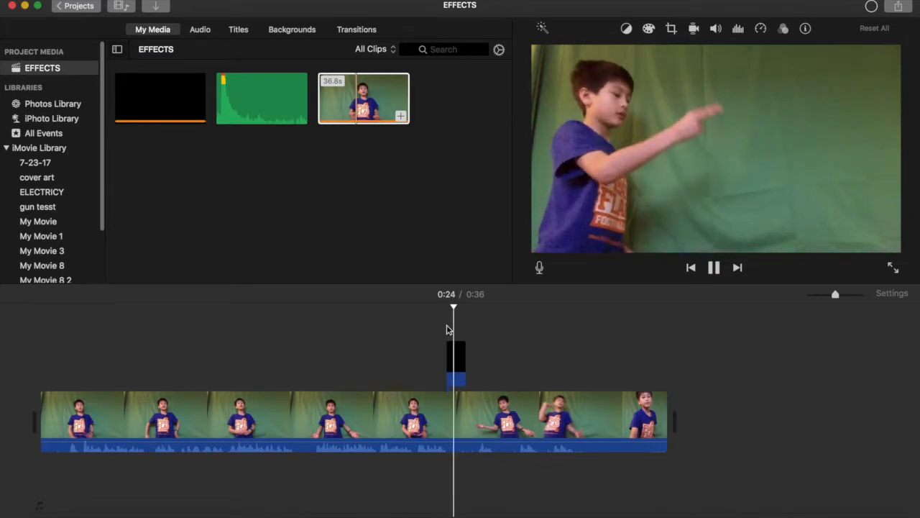
click(442, 329)
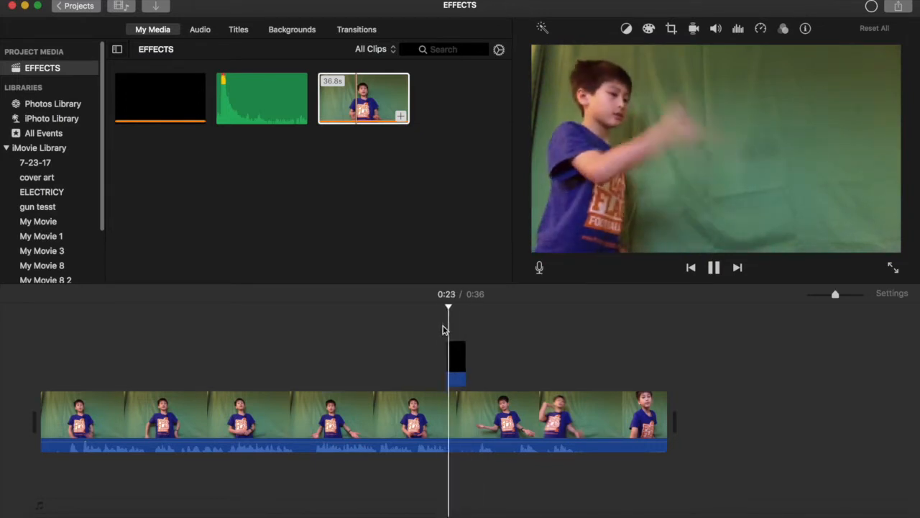
click(456, 371)
drag(456, 371, 447, 338)
click(447, 338)
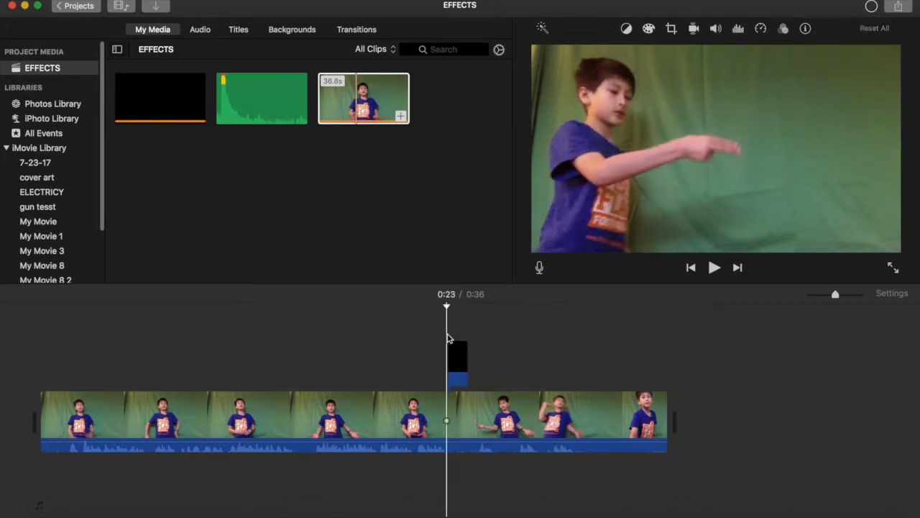
key(space)
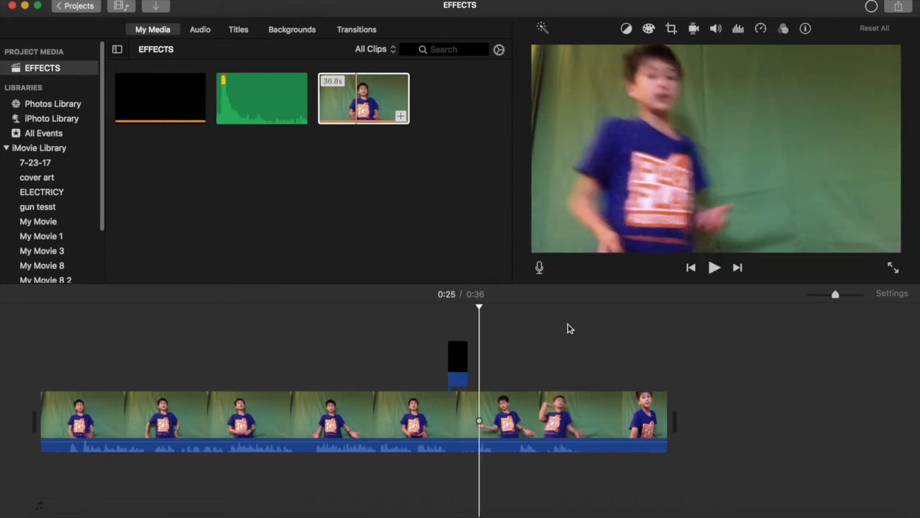
Step: Add the 40_smith_wesson_single gunshot MP3 from Finder's VFX AND SOUND folder below the main clip near the muzzle flash
click(28, 516)
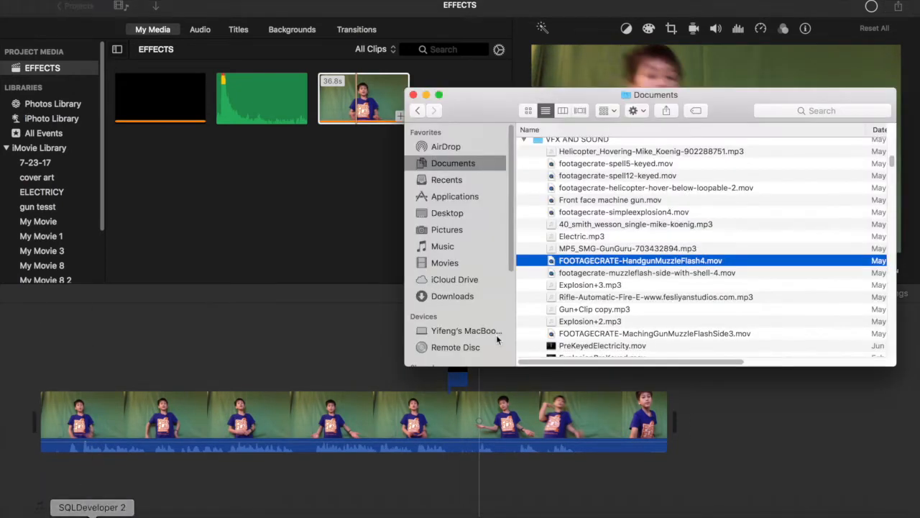
click(584, 215)
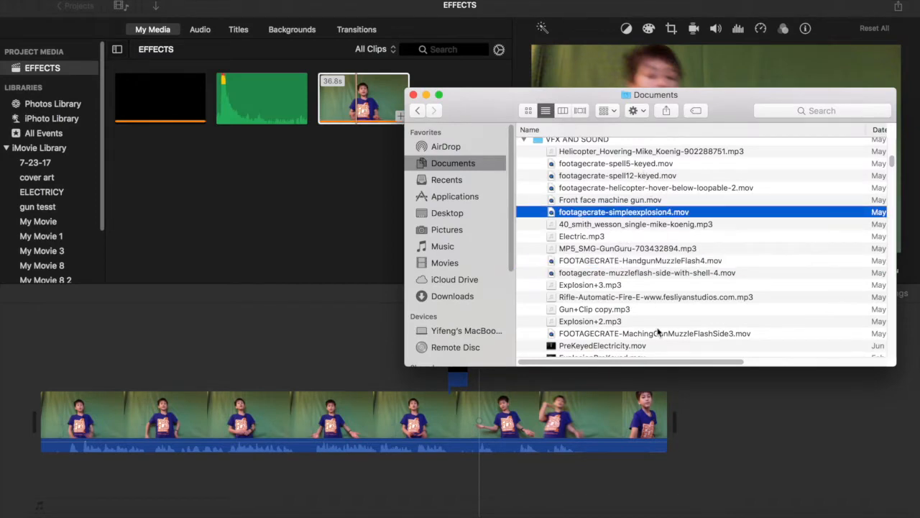
click(595, 225)
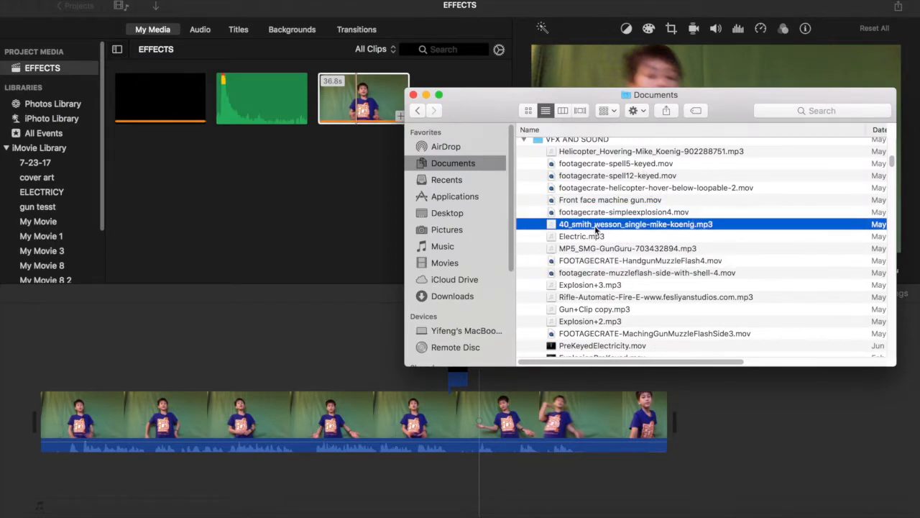
drag(470, 242, 454, 483)
click(535, 480)
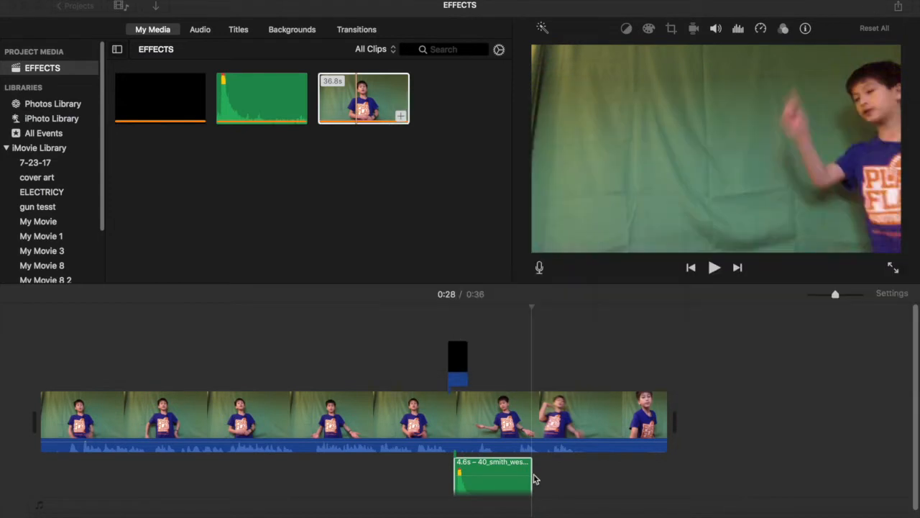
Step: Trim the gunshot audio to a short burst, align it with the muzzle flash, and play the result
click(529, 477)
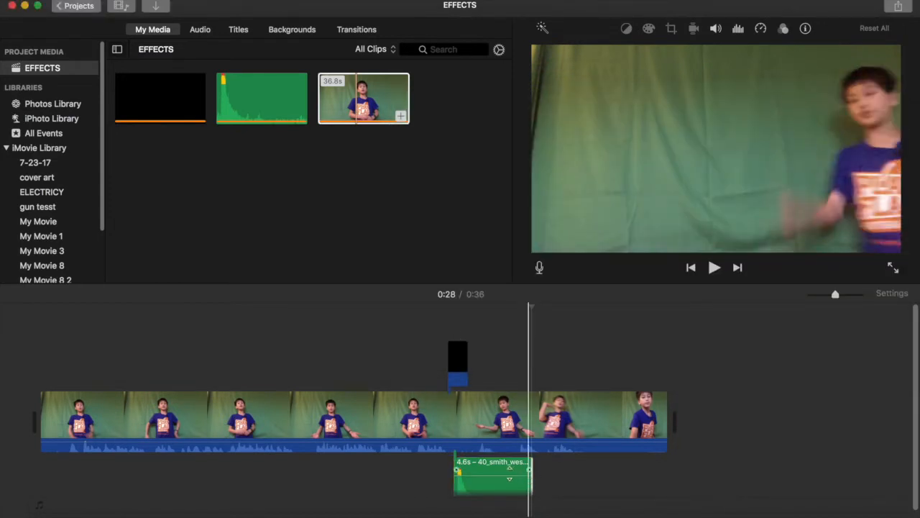
drag(530, 483, 449, 487)
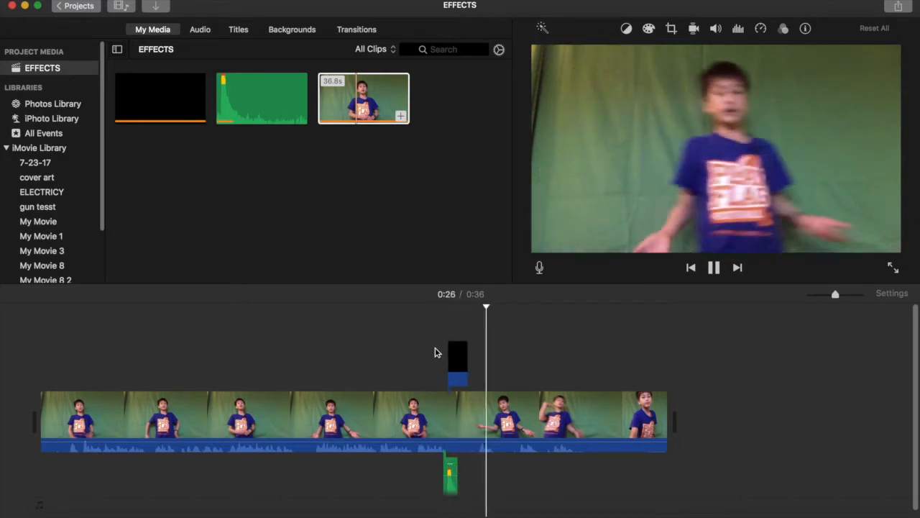
key(space)
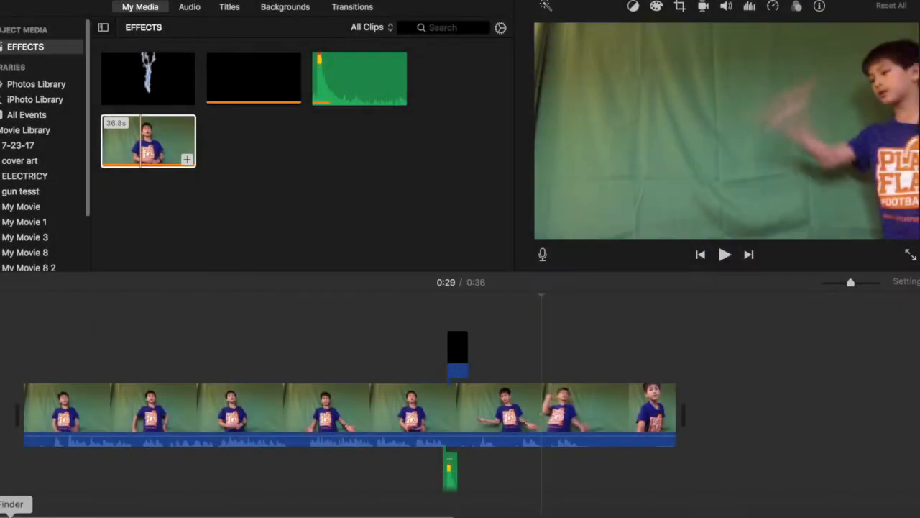
Step: Add PreKeyedElectricity.mov from the VFX AND SOUND folder in Finder's Documents above the main clip, directly after the muzzle flash
click(10, 516)
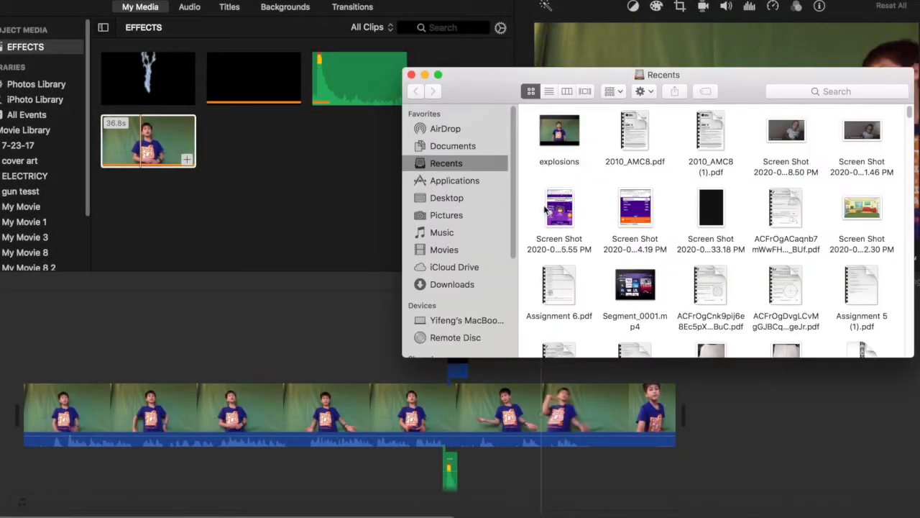
click(445, 144)
scroll(656, 257, down, 5)
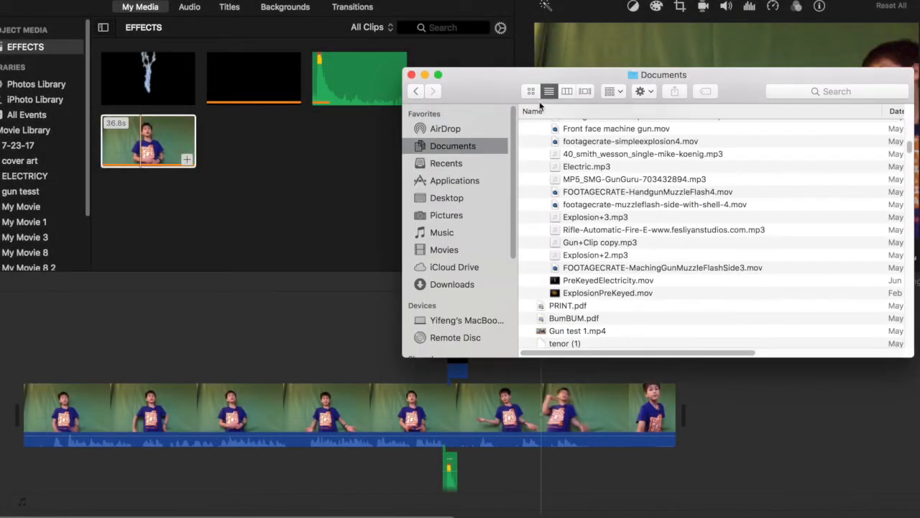
drag(494, 75, 162, 105)
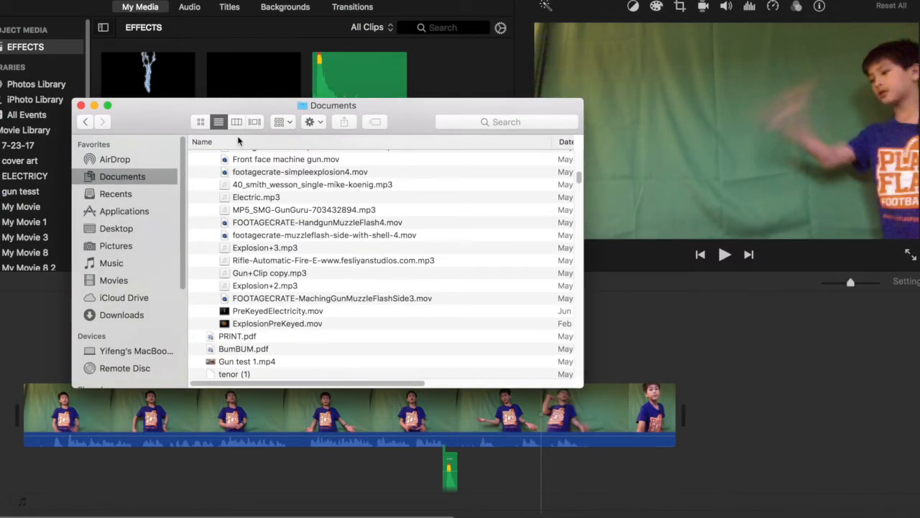
drag(183, 126, 109, 0)
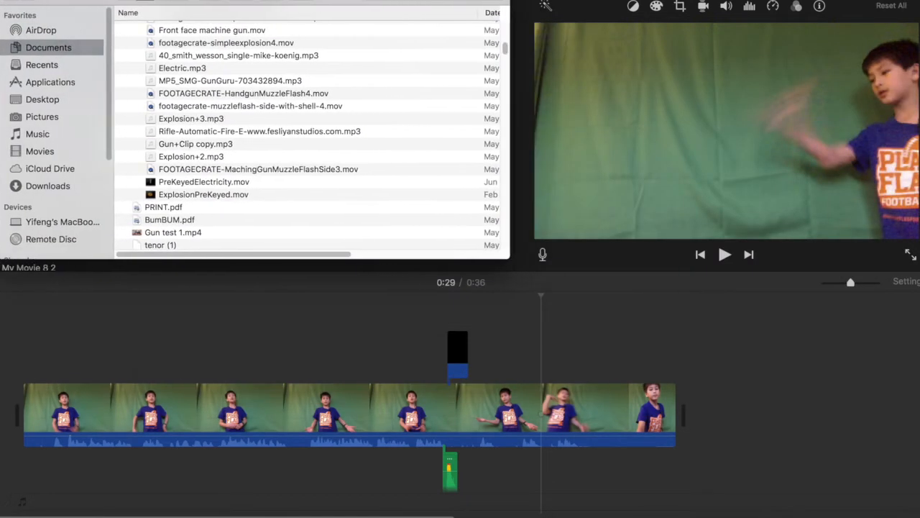
click(220, 181)
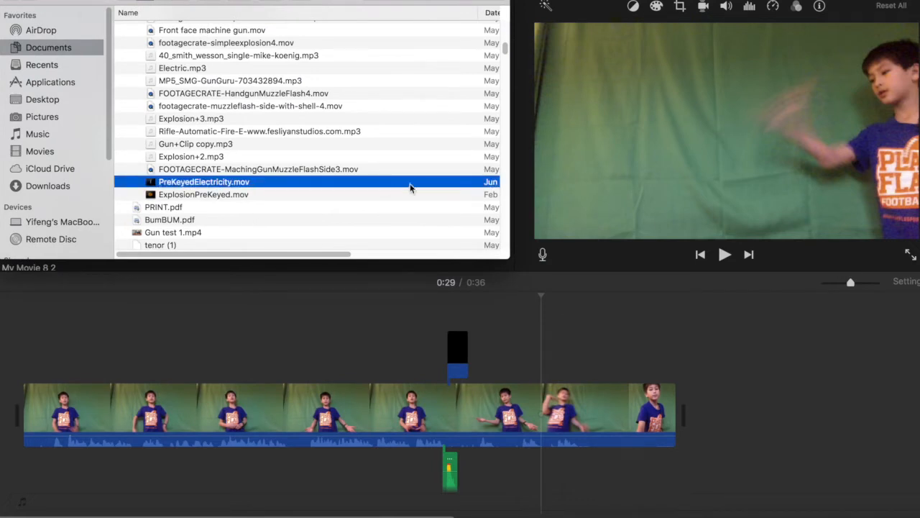
scroll(410, 188, right, 5)
drag(393, 188, 471, 342)
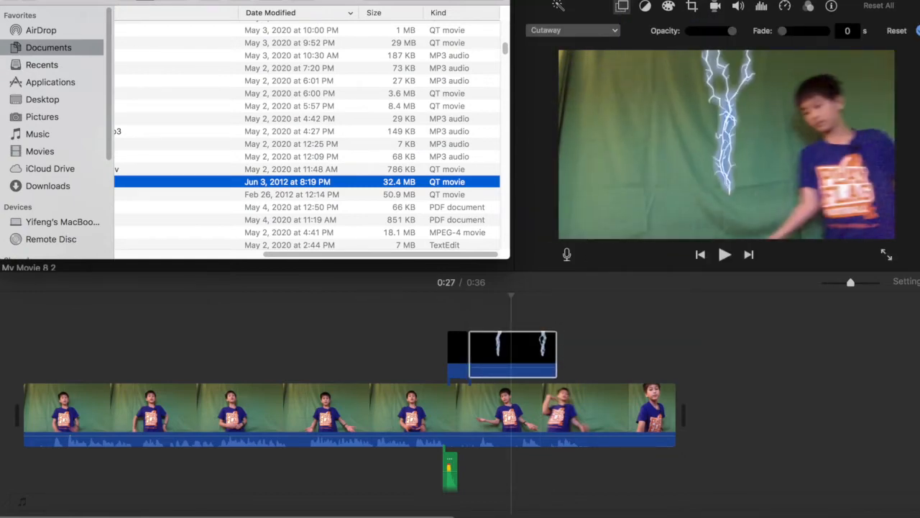
Step: Set the electricity clip's overlay mode to Picture in Picture
click(544, 346)
click(514, 349)
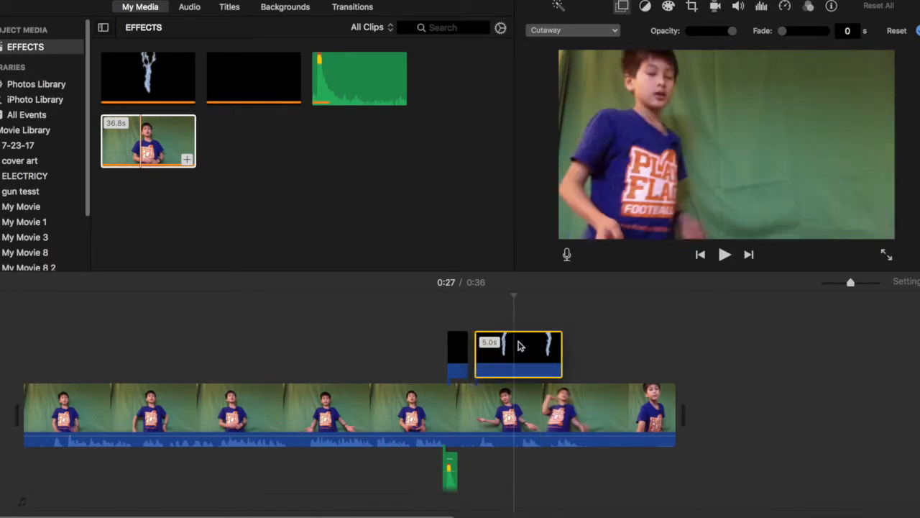
click(583, 32)
click(604, 81)
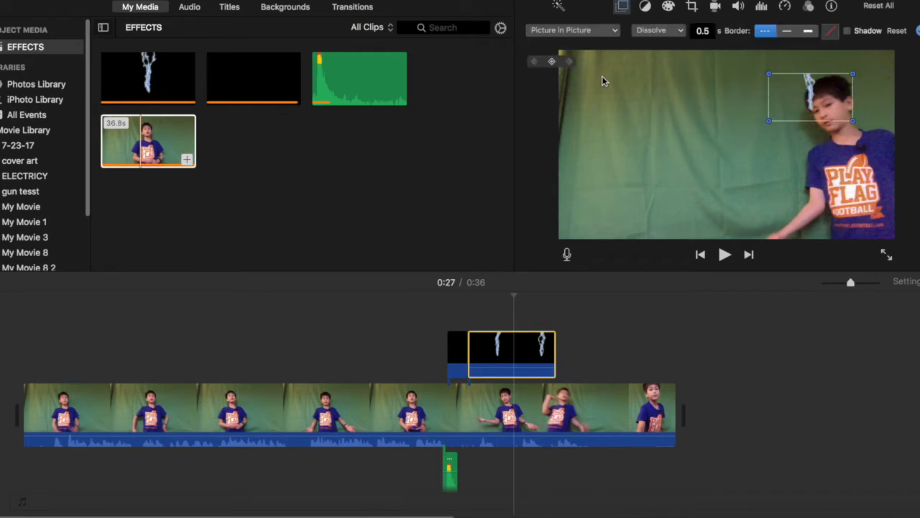
Step: Enlarge the electricity overlay to span the full frame height and position the bolt beside the boy's outstretched hand
drag(797, 70, 603, 70)
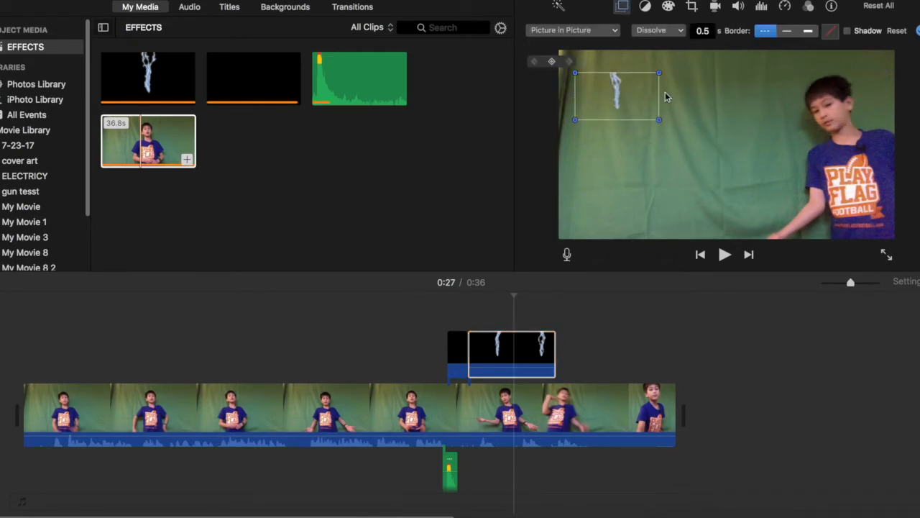
drag(659, 122, 782, 249)
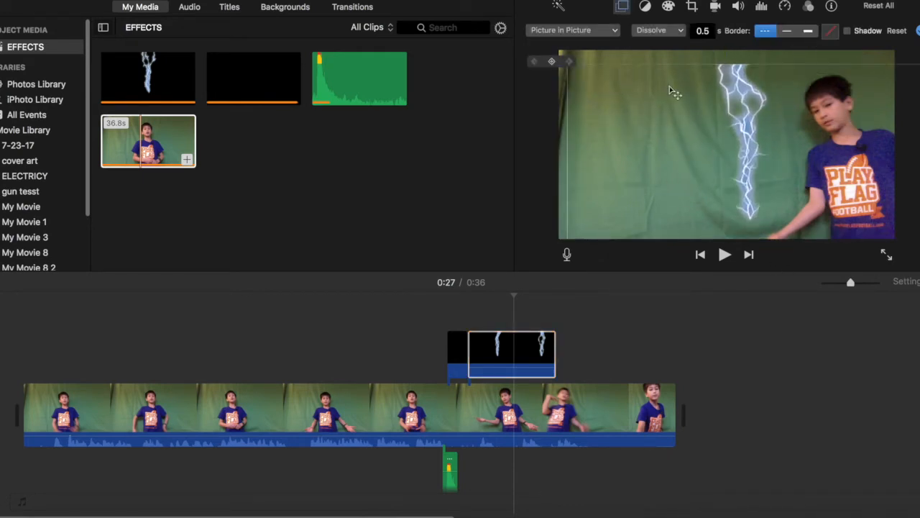
drag(703, 113, 651, 72)
drag(827, 204, 919, 338)
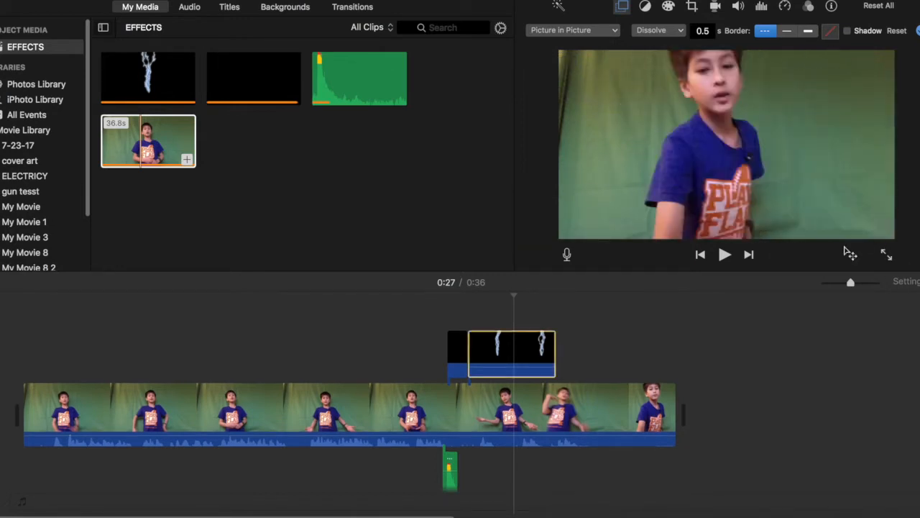
drag(758, 164, 614, 196)
Step: Play the electricity section and trim the clip's start and end to fit the hand gesture
click(456, 325)
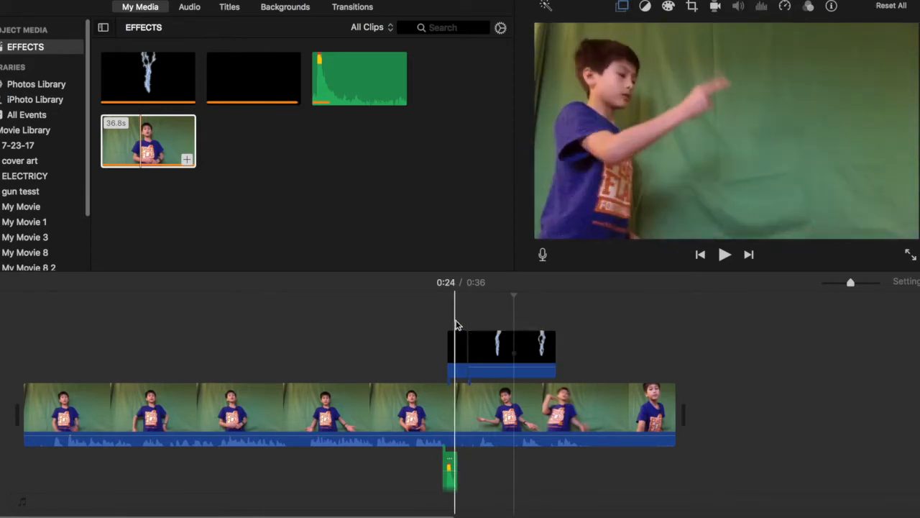
key(space)
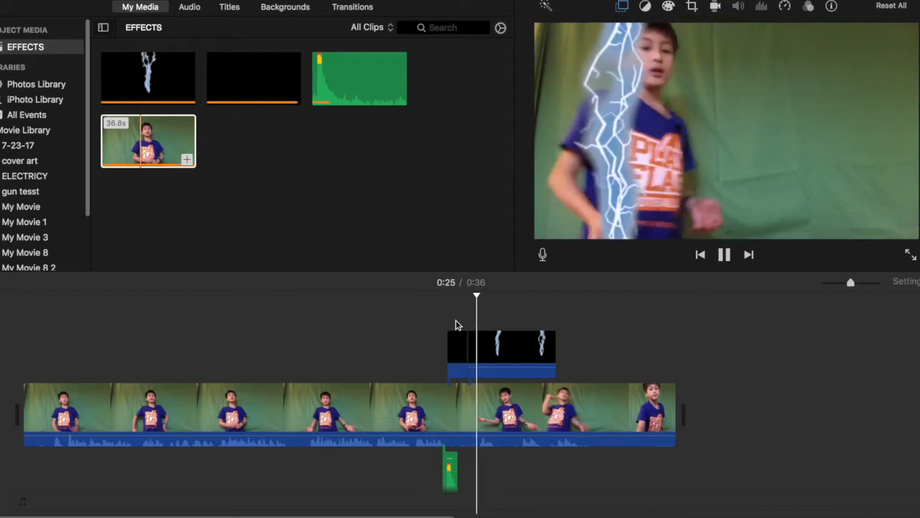
click(486, 353)
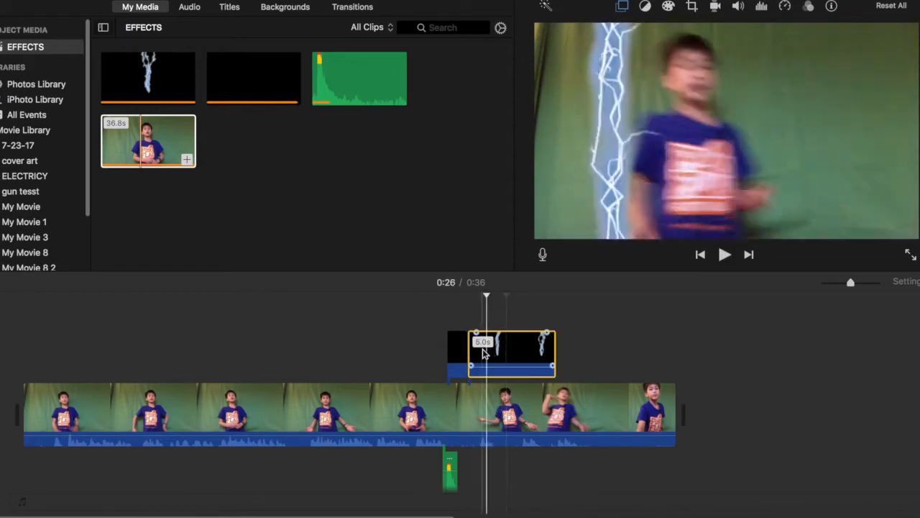
drag(469, 351, 488, 352)
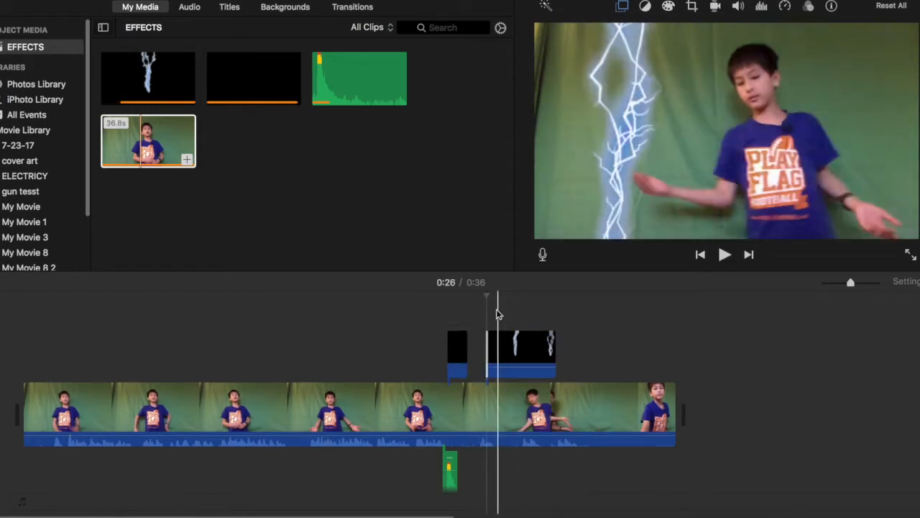
key(space)
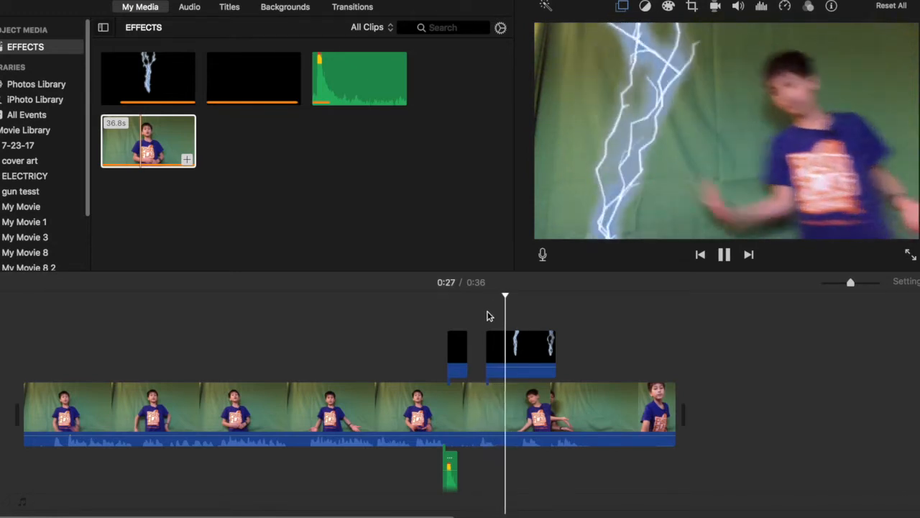
drag(553, 347, 521, 347)
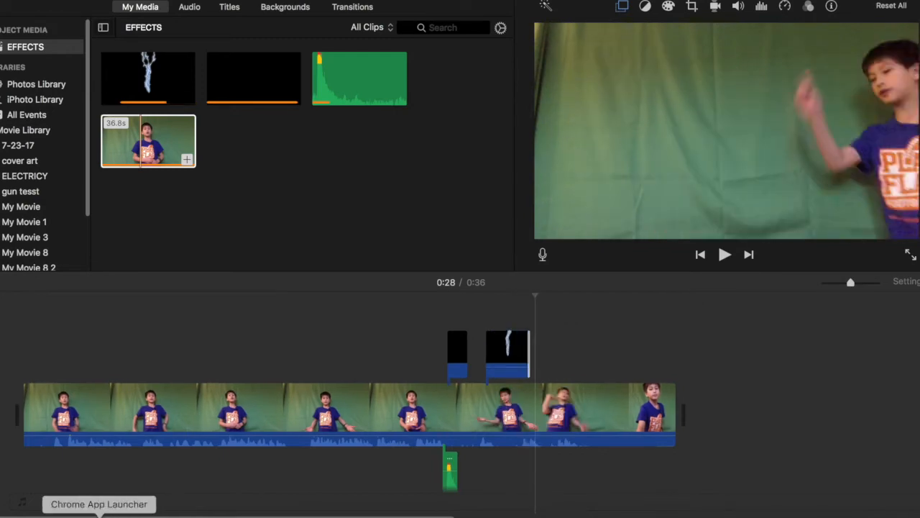
Step: Add Electric.mp3 from Finder's VFX AND SOUND folder below the main clip, aligned with the electricity clip, and close Finder's window
click(13, 515)
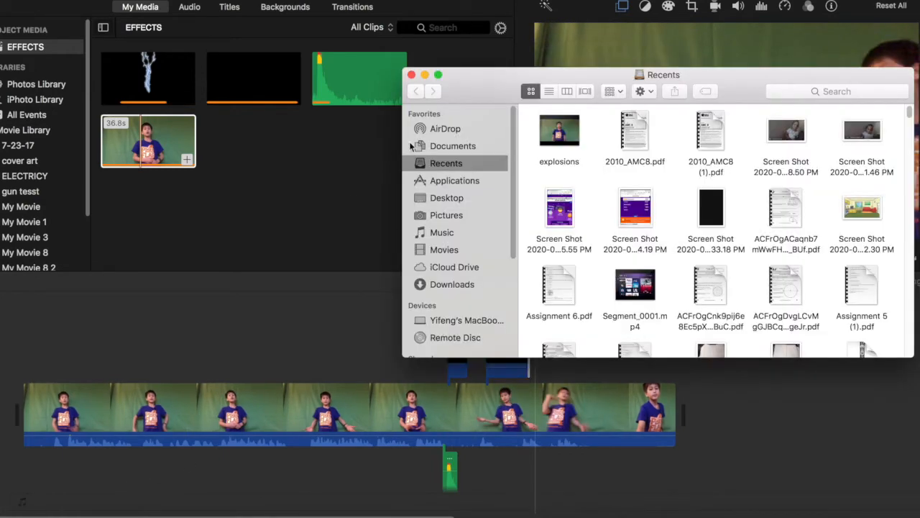
click(431, 146)
drag(490, 99, 359, 29)
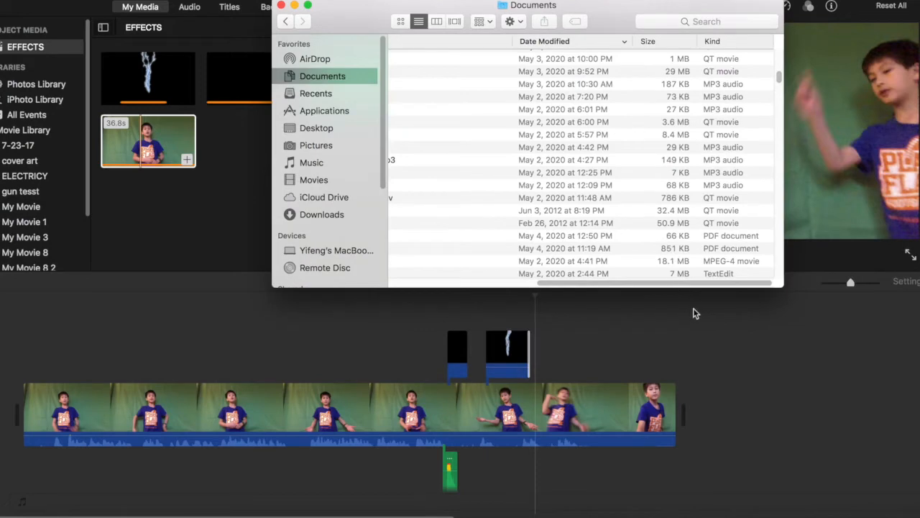
drag(657, 288, 498, 288)
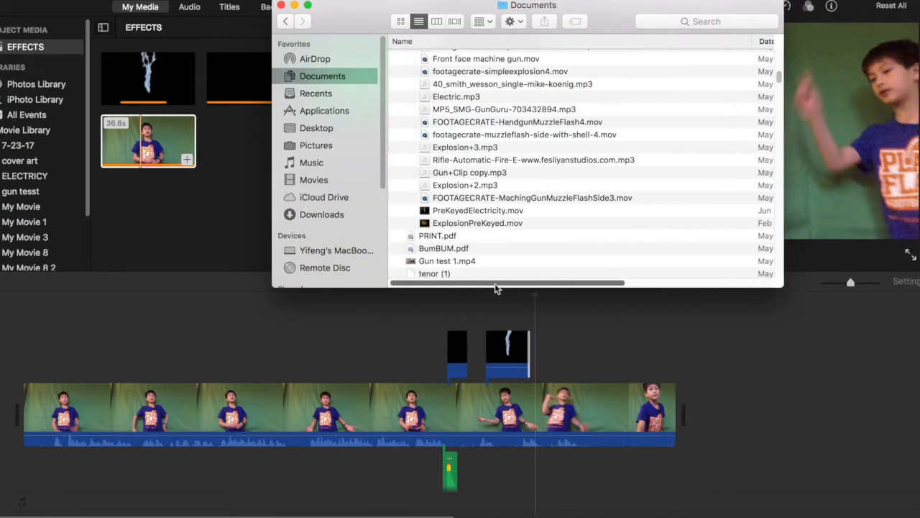
scroll(509, 203, up, 3)
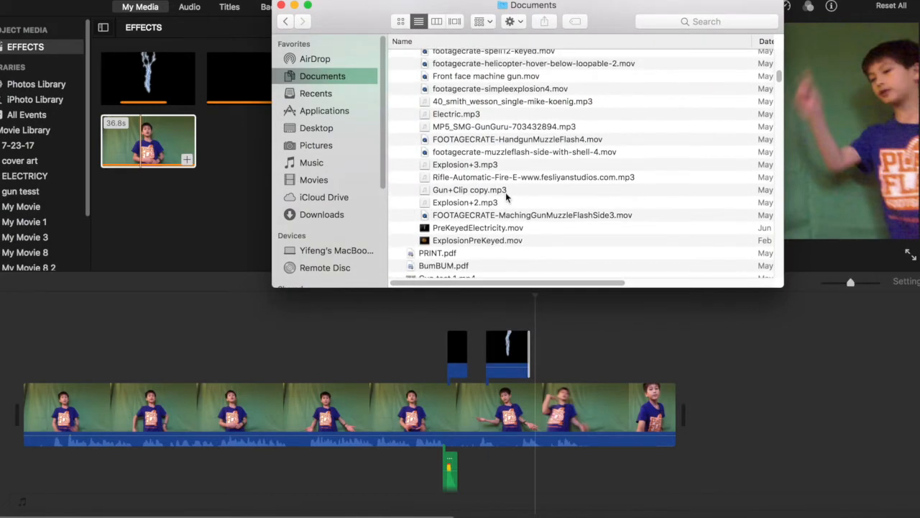
scroll(471, 139, up, 3)
drag(453, 186, 488, 493)
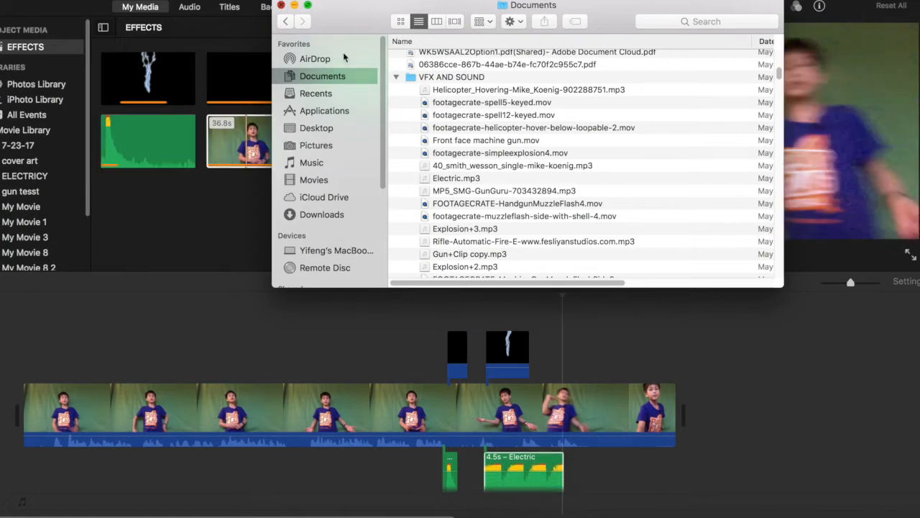
click(281, 5)
Step: Trim the Electric audio to 2.6 s so it ends with the electricity clip, and play the result
drag(559, 465, 529, 480)
click(566, 484)
key(space)
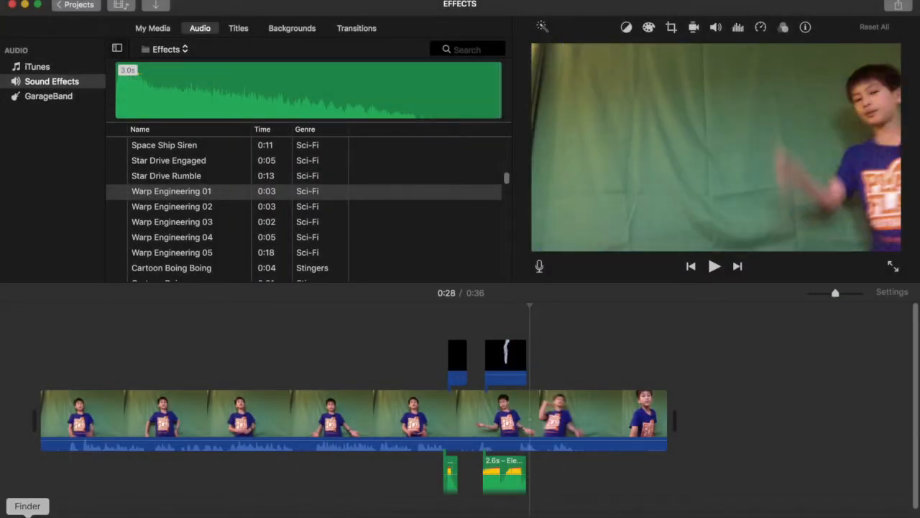
Step: Add footagecrate-spell5-keyed.mov from Finder's VFX AND SOUND folder above the main clip, directly after the electricity clip
click(28, 514)
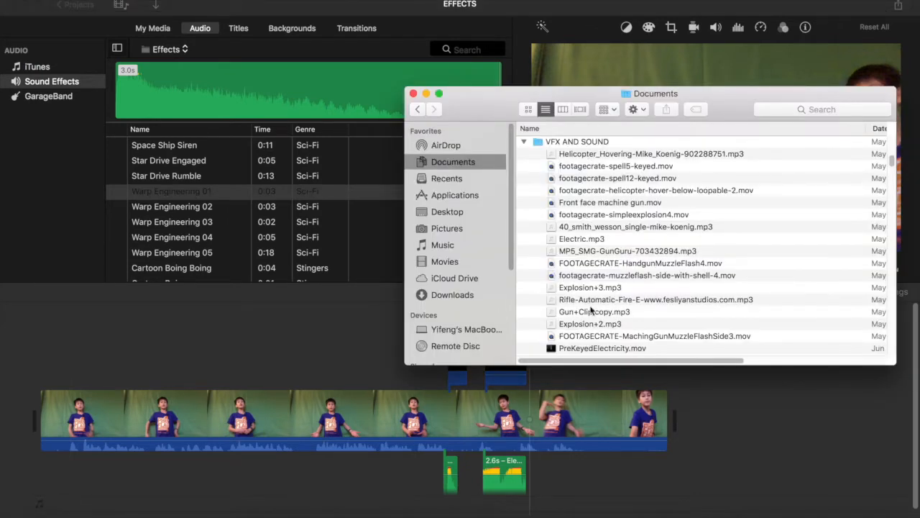
drag(477, 97, 151, 3)
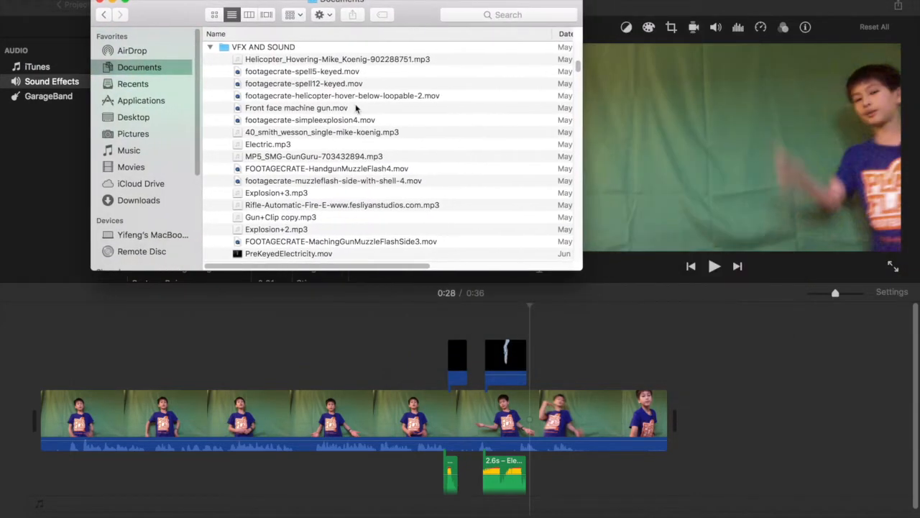
drag(308, 73, 628, 134)
drag(649, 342, 535, 360)
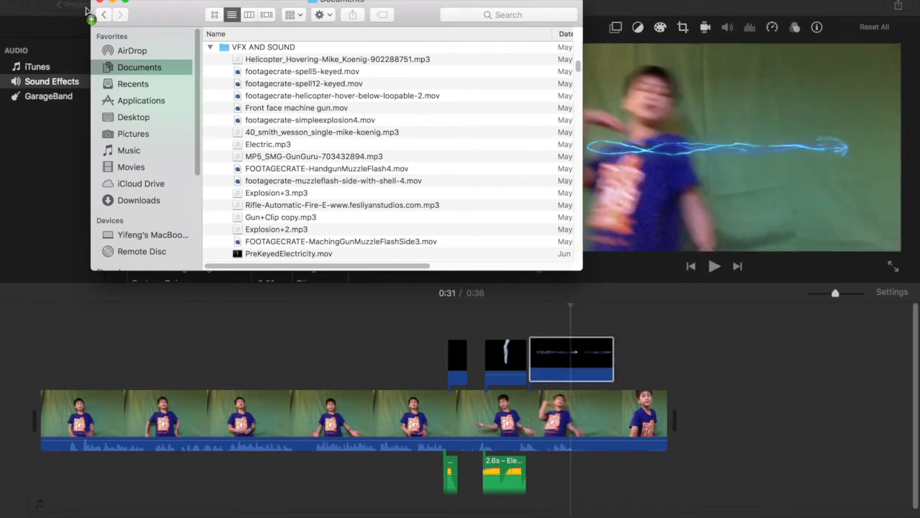
click(652, 349)
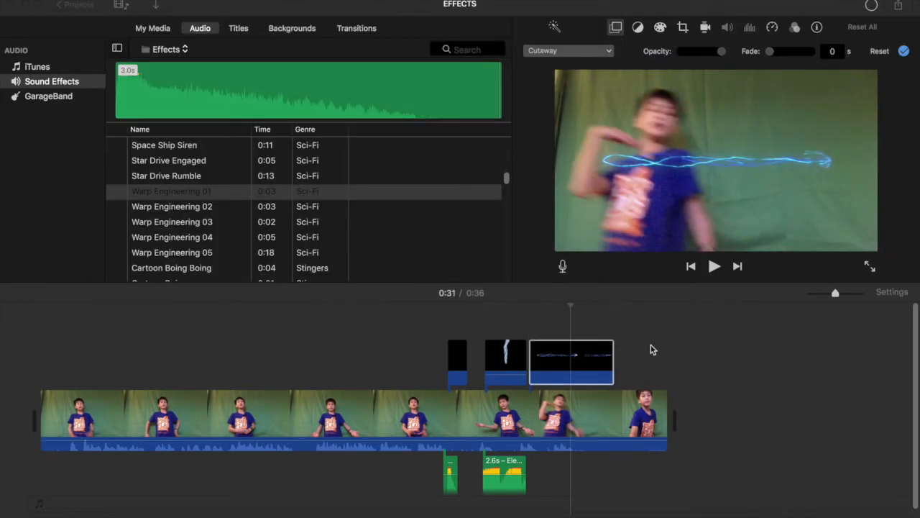
Step: Trim the spell clip at both ends to a short burst around the pointing gesture and play it
click(560, 336)
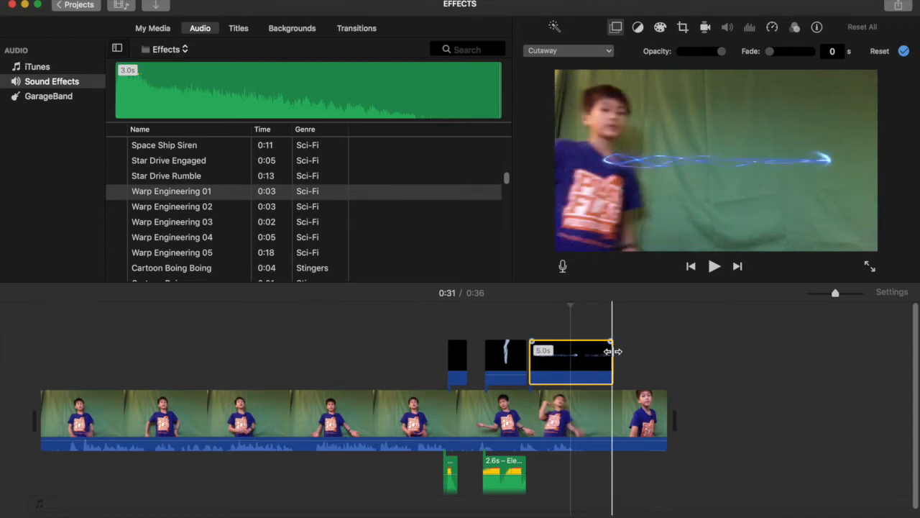
drag(559, 350, 540, 367)
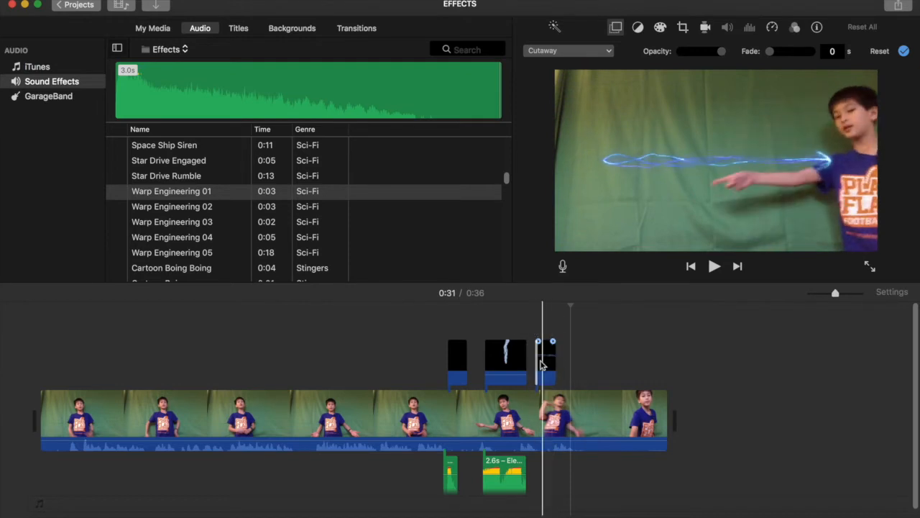
click(532, 314)
key(space)
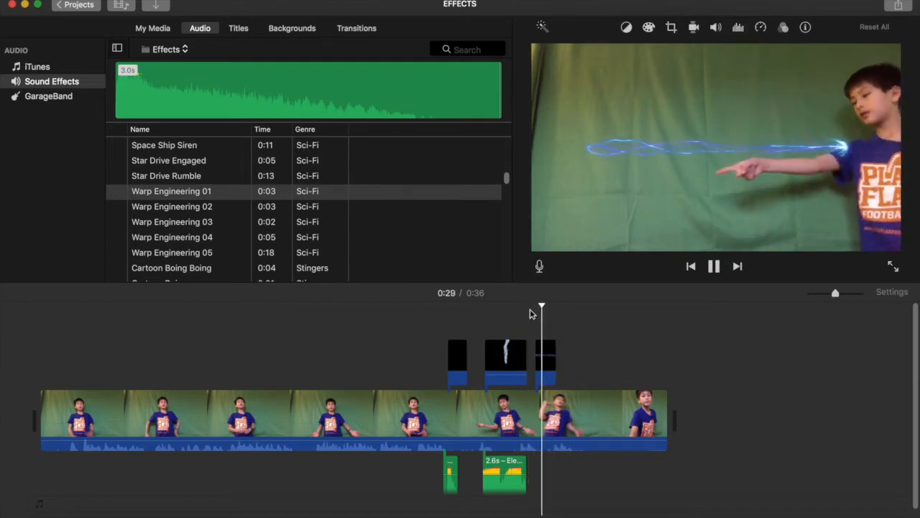
key(space)
Step: Shift the spell clip slightly later, play the new timing, and shorten its end to match the pointing gesture
drag(550, 365, 555, 365)
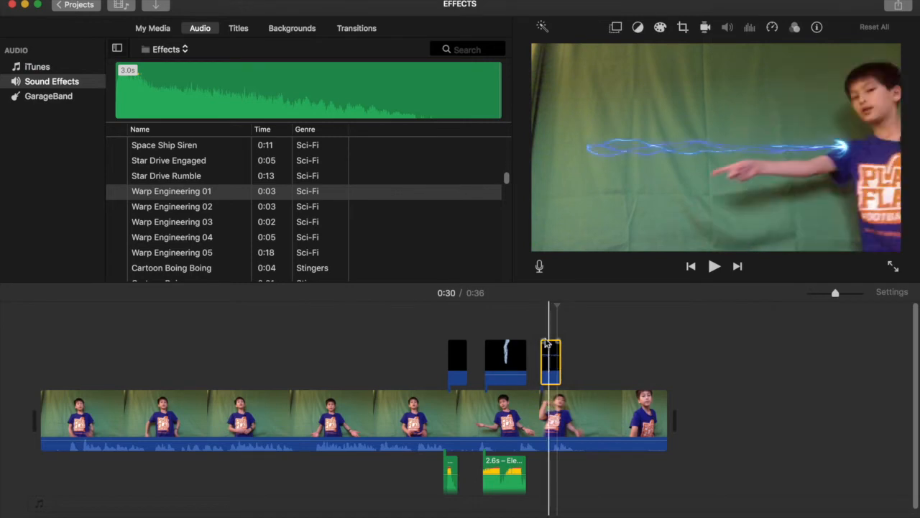
click(540, 328)
key(space)
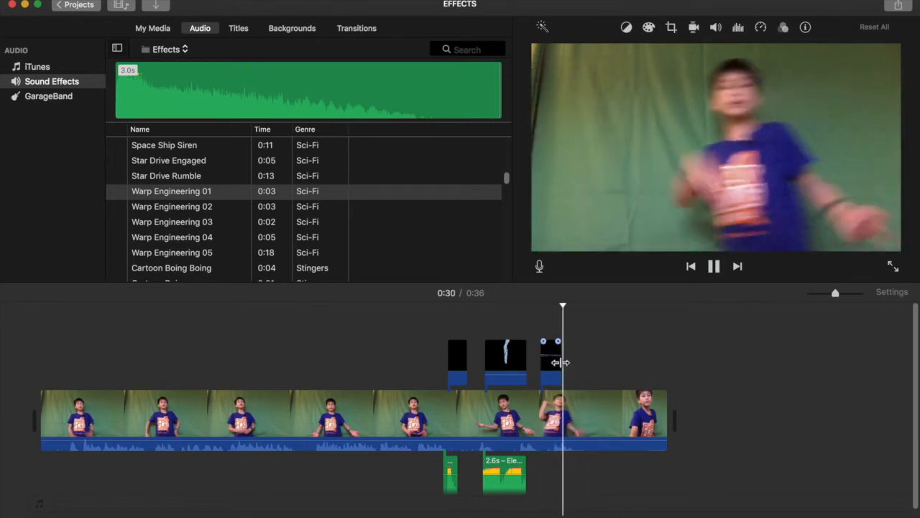
key(space)
drag(561, 359, 554, 357)
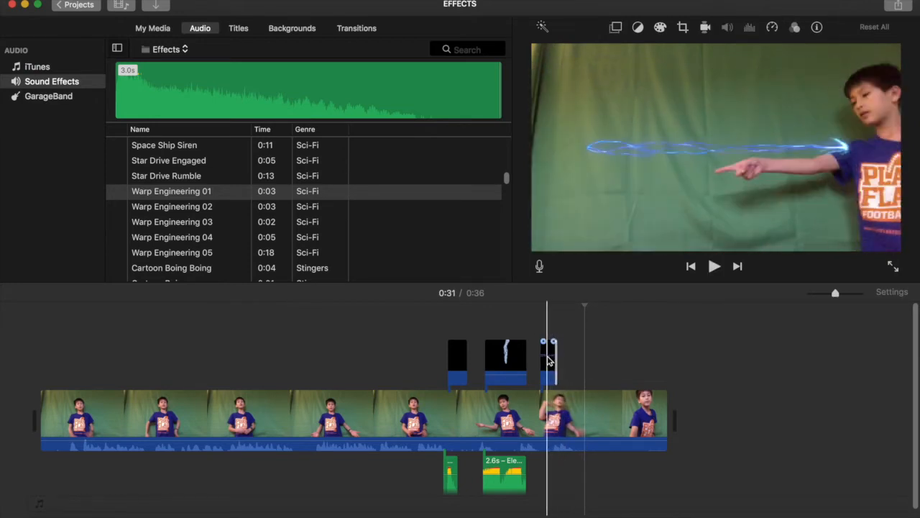
Step: Set the spell clip to Picture in Picture with a 0 s dissolve, place the beam's tip at the fingertips, and play it
click(548, 360)
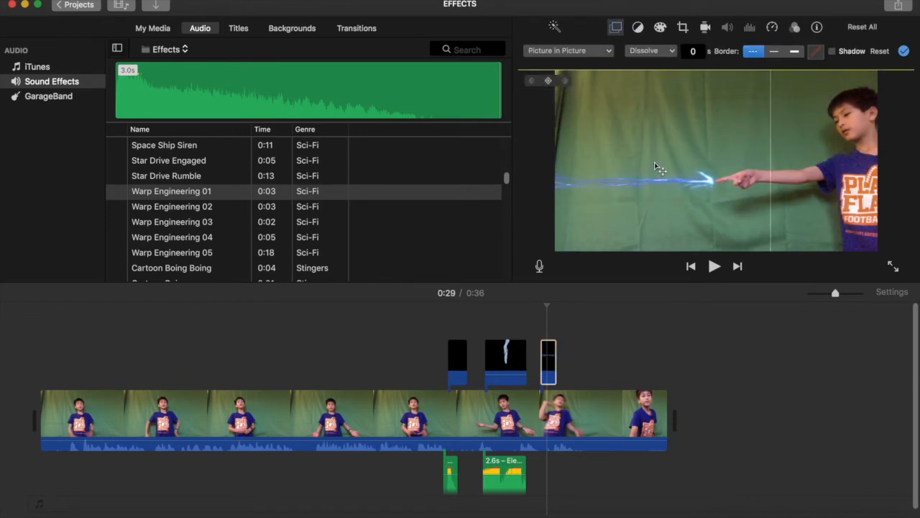
click(532, 323)
key(space)
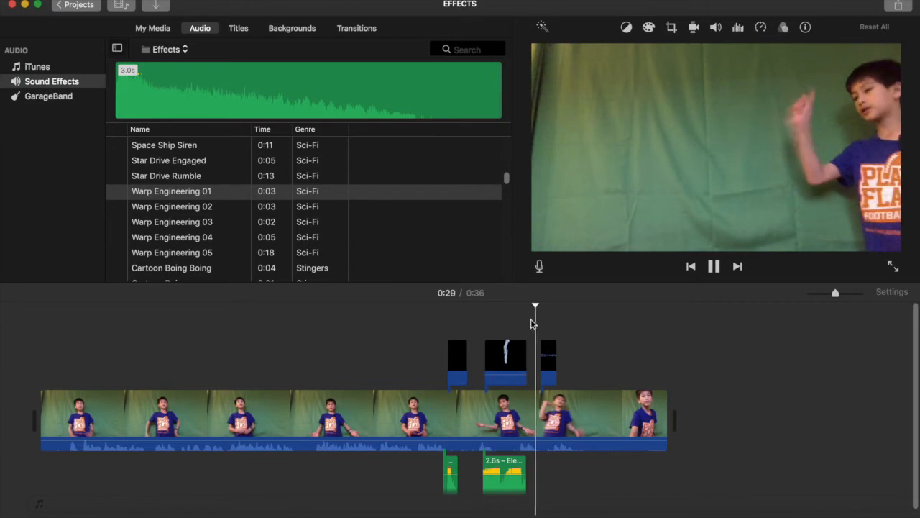
Step: Add the Warp Engineering 01 sound effect beneath the spell clip, aligned with its start, and play the result
key(space)
drag(147, 193, 537, 479)
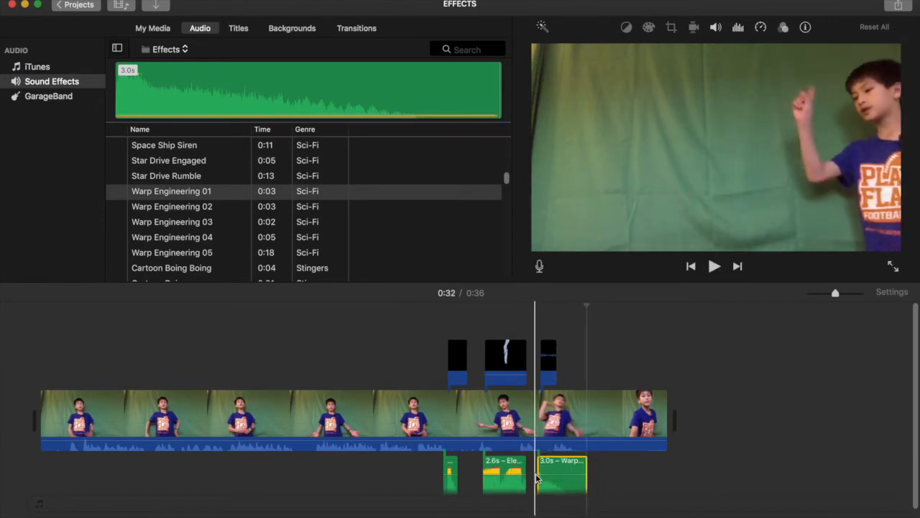
click(533, 326)
key(space)
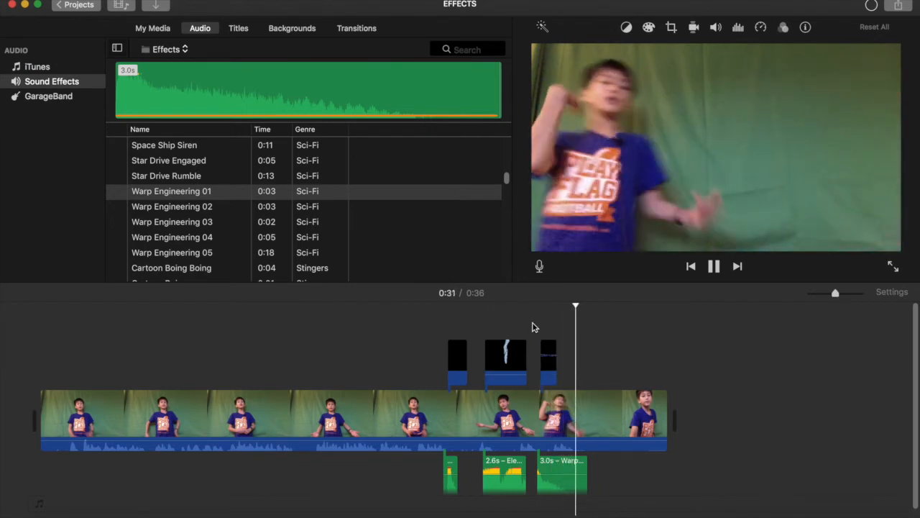
key(space)
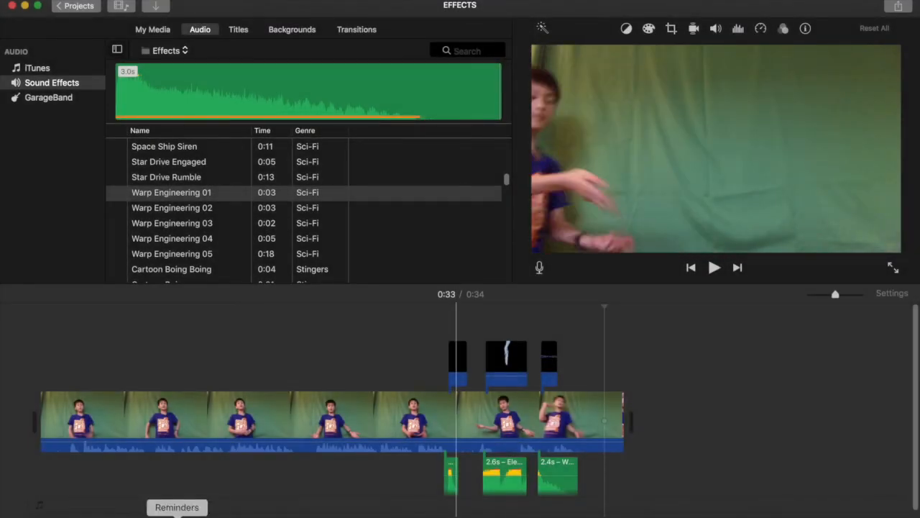
Step: Add footagecrate-simpleexplosion4.mov from Finder's VFX AND SOUND folder above the main clip, after the spell clip, and close the Finder window
click(27, 514)
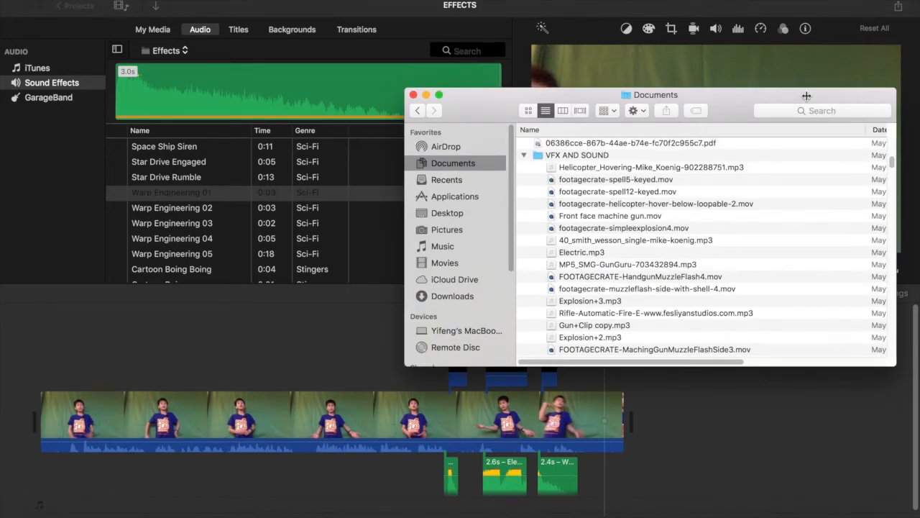
click(694, 277)
click(639, 289)
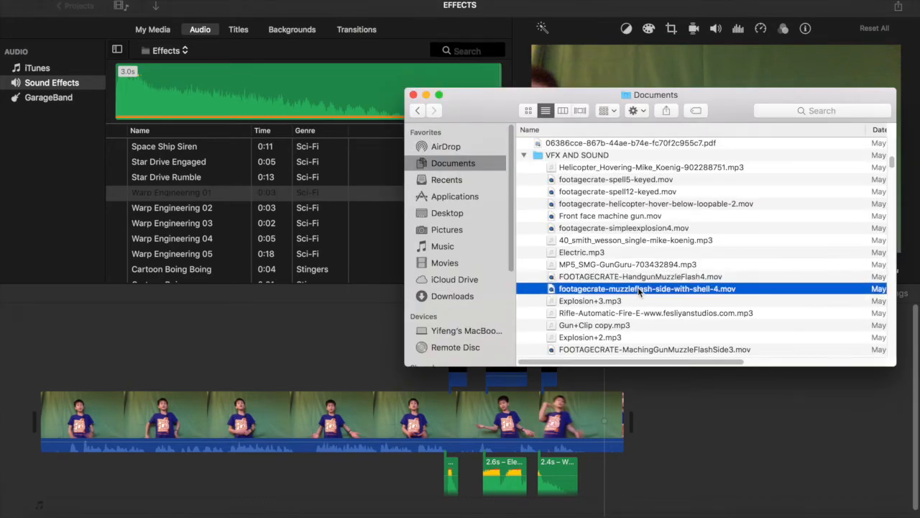
click(620, 216)
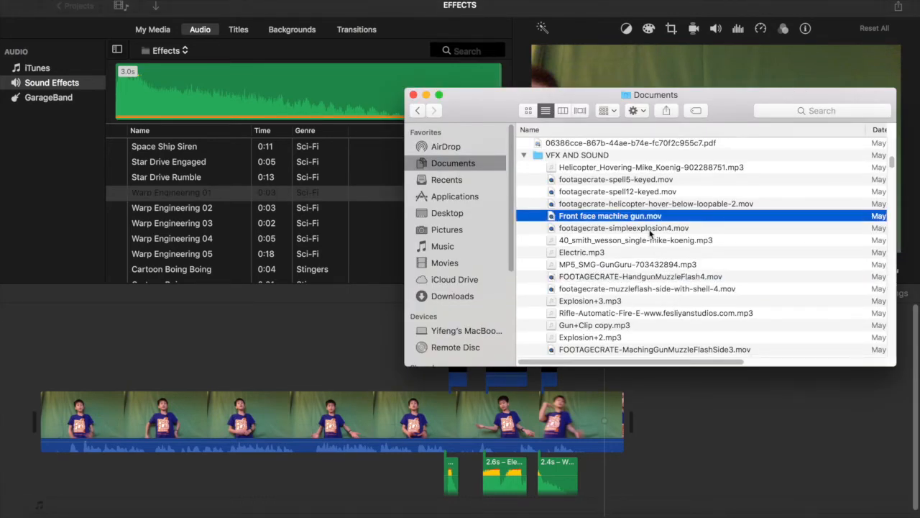
click(650, 230)
mouse_move(854, 233)
mouse_down()
mouse_move(855, 283)
mouse_move(843, 227)
mouse_up()
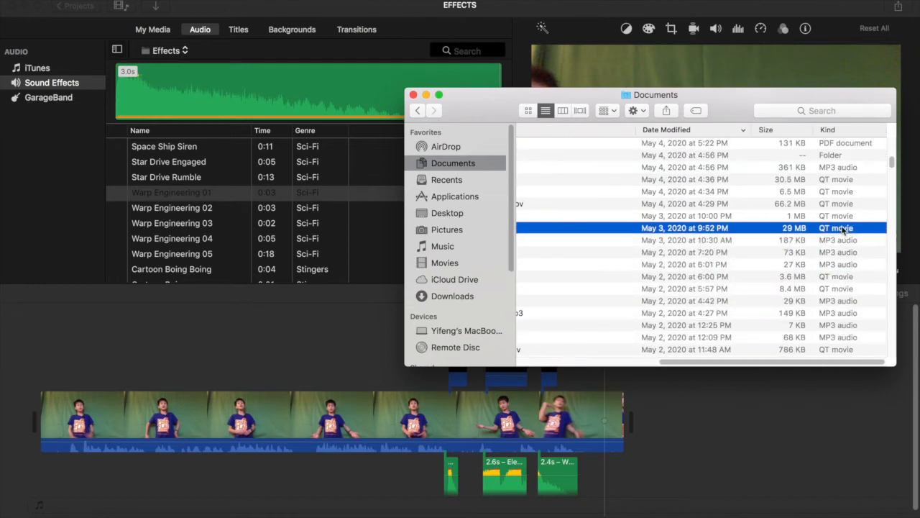
drag(877, 400, 577, 381)
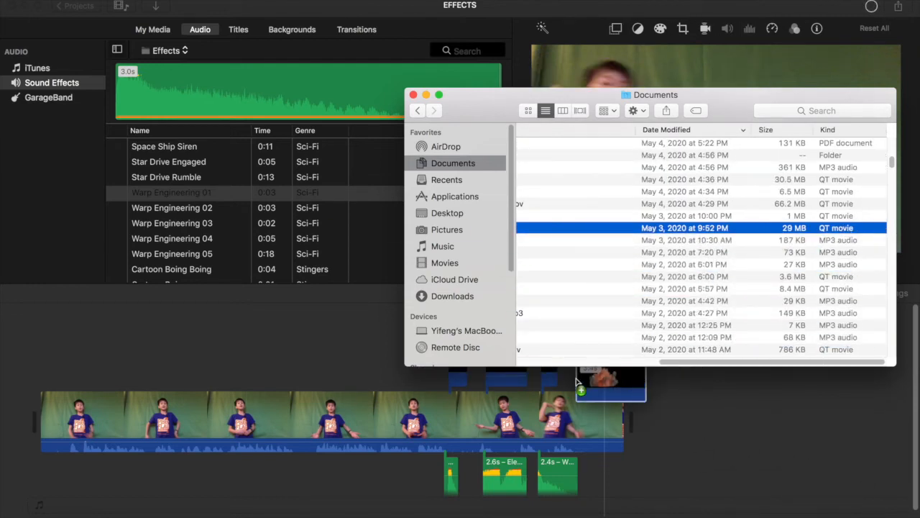
click(413, 95)
Step: Start the explosion clip later to match the hand gesture, fit it within the main clip's end at 2.1 s, and play the timing
click(553, 333)
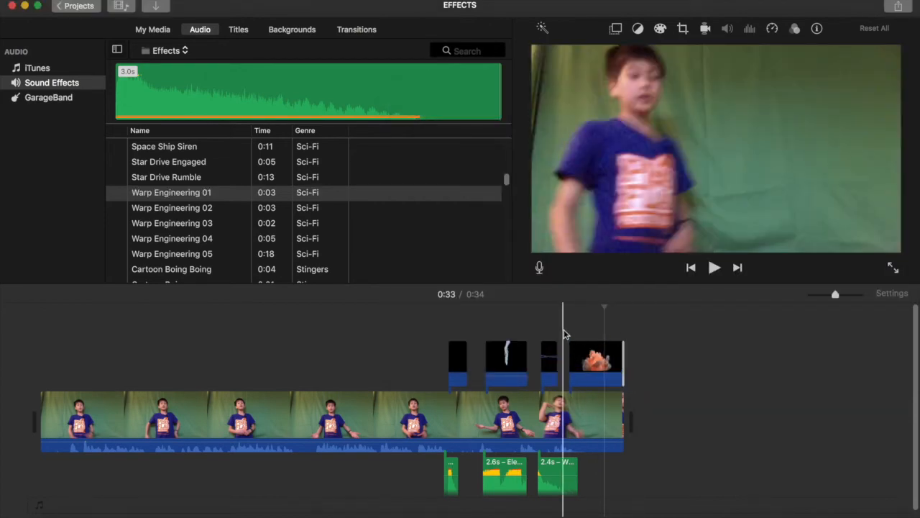
click(561, 332)
key(space)
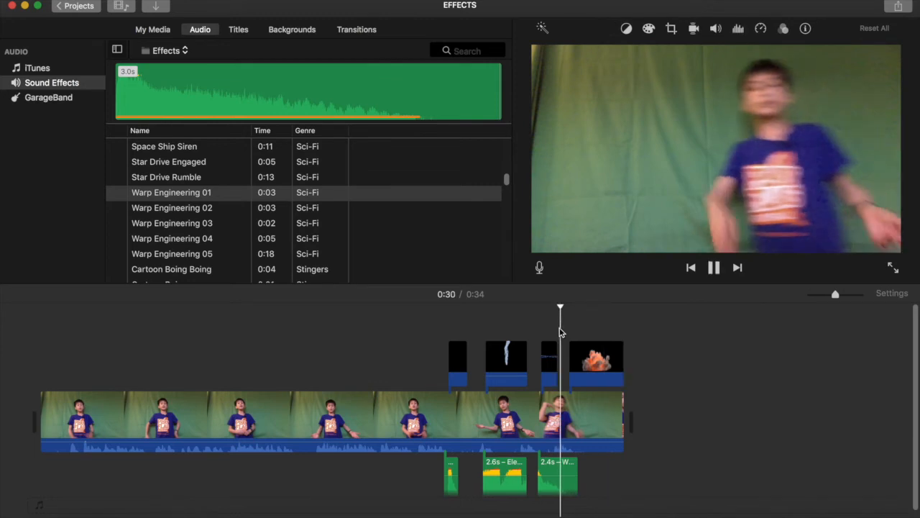
drag(597, 359, 624, 365)
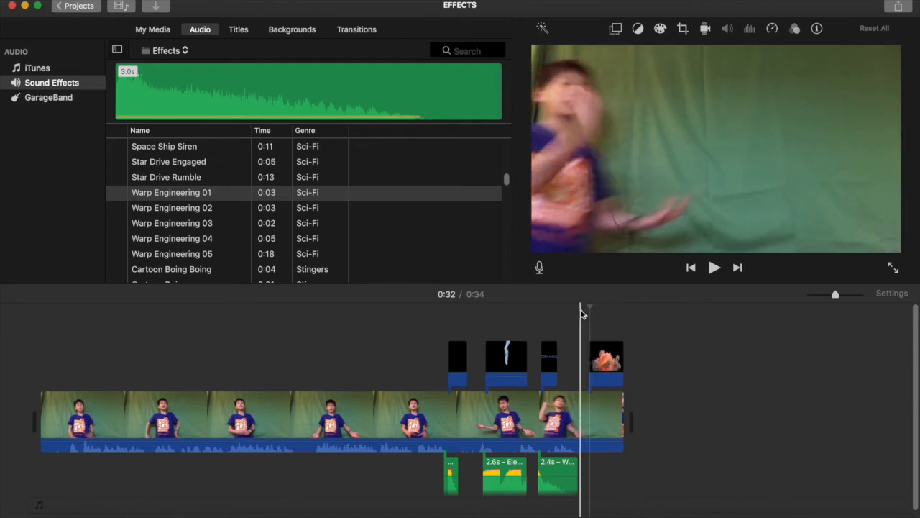
click(583, 314)
key(space)
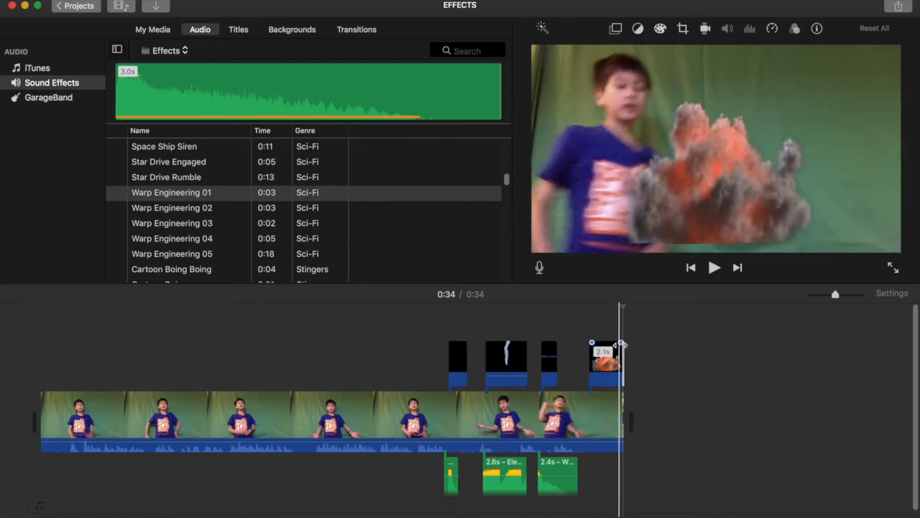
click(581, 333)
key(space)
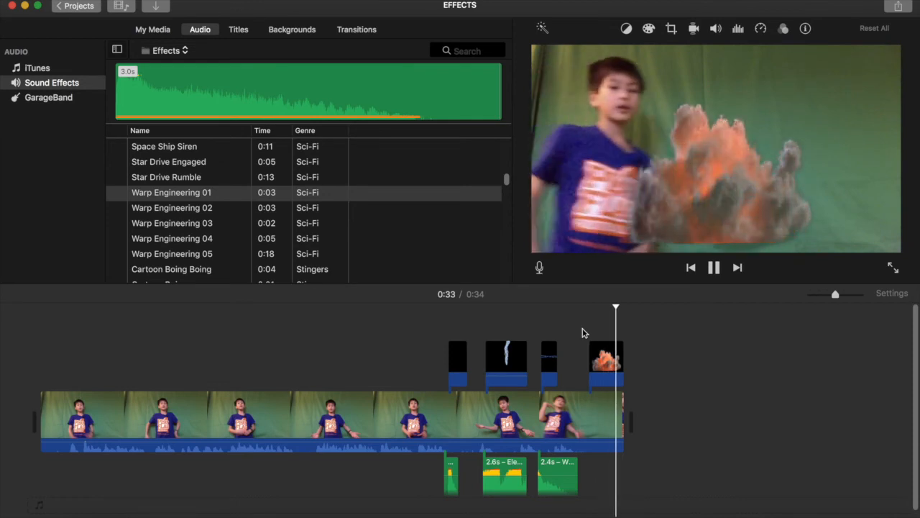
Step: Set the explosion clip to Picture in Picture and position the blast slightly lower and farther from the boy's hands
click(602, 370)
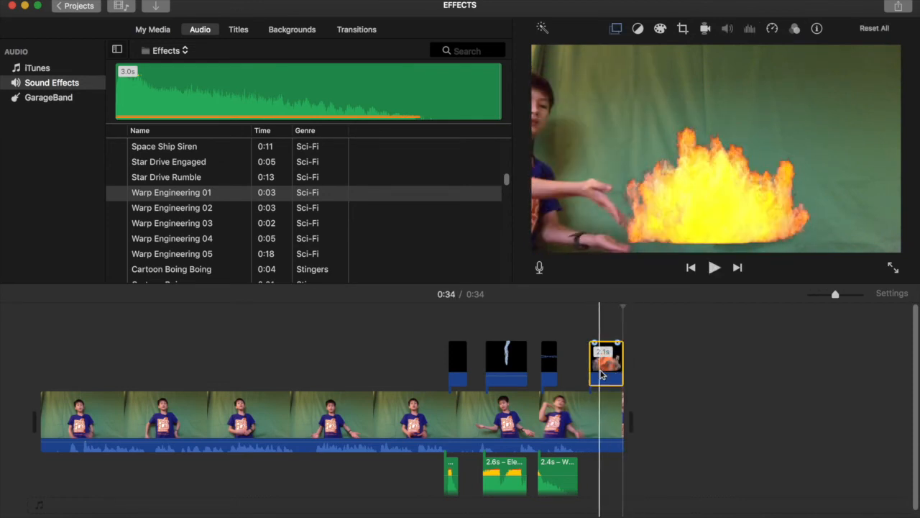
click(590, 52)
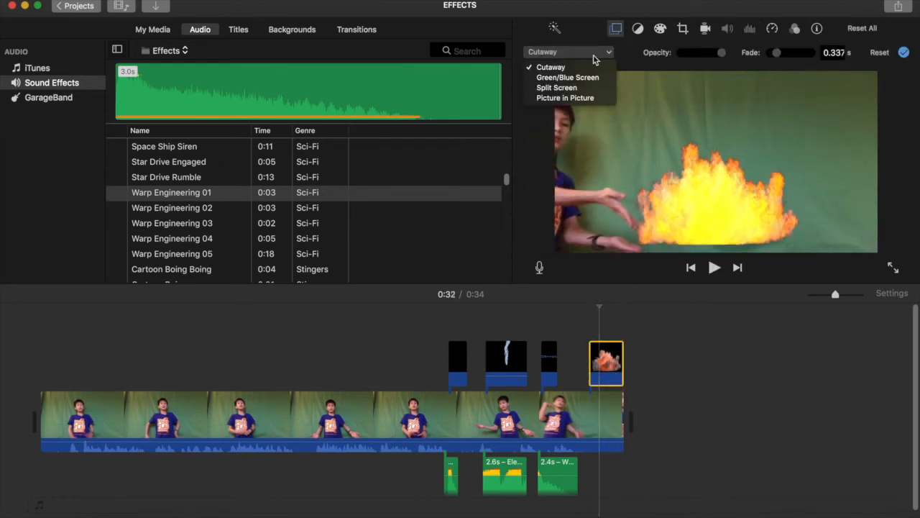
click(584, 101)
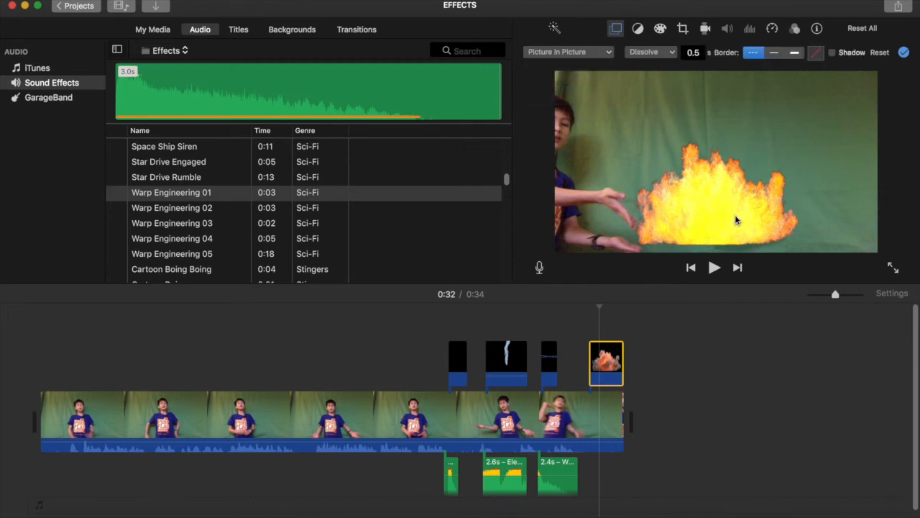
drag(756, 140, 564, 271)
drag(697, 188, 743, 174)
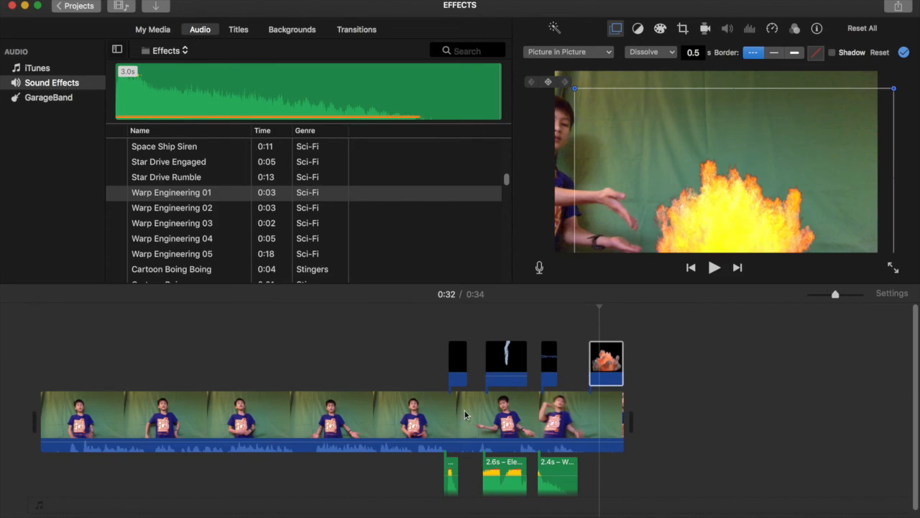
Step: Add the Explosion+2 sound from Finder's Documents folder beneath the explosion clip
click(412, 474)
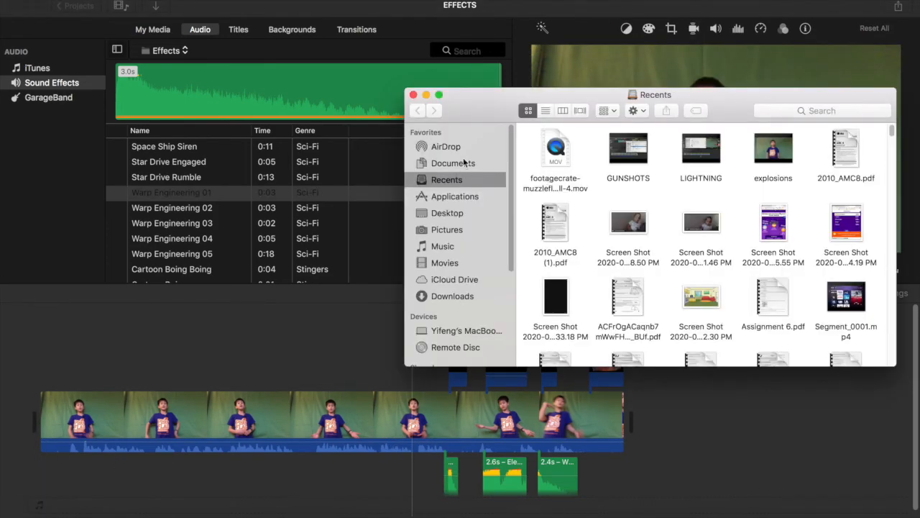
click(463, 163)
drag(694, 363, 552, 363)
drag(586, 336, 590, 487)
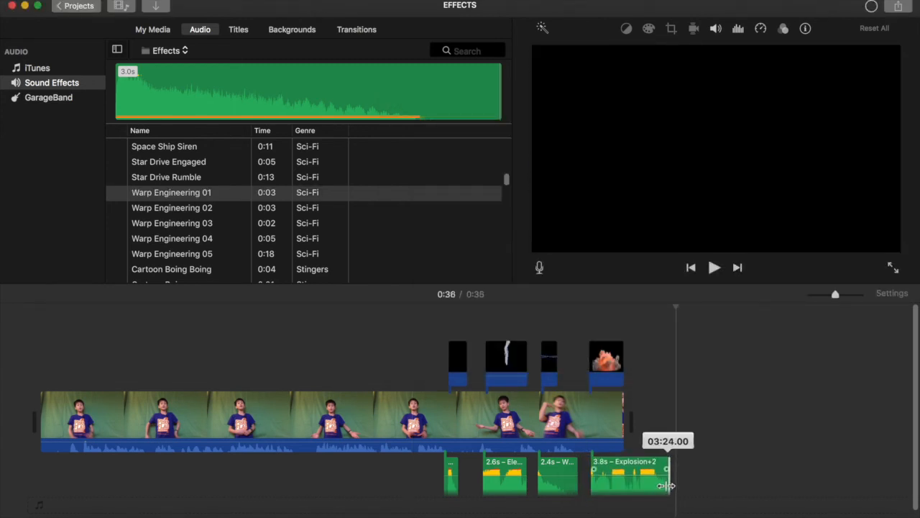
Step: Trim the explosion sound to 1.9 s, start it just before the explosion clip, and play both together
drag(651, 486, 652, 486)
drag(591, 483, 610, 467)
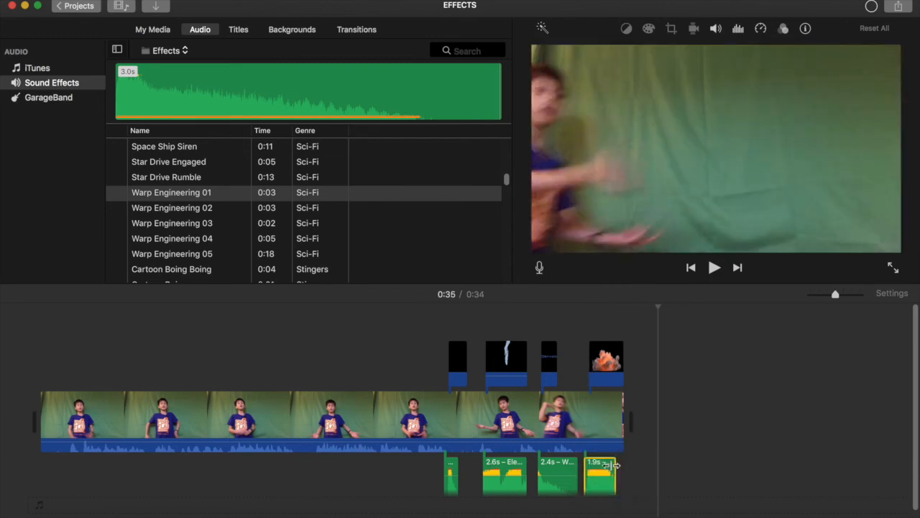
click(571, 349)
key(space)
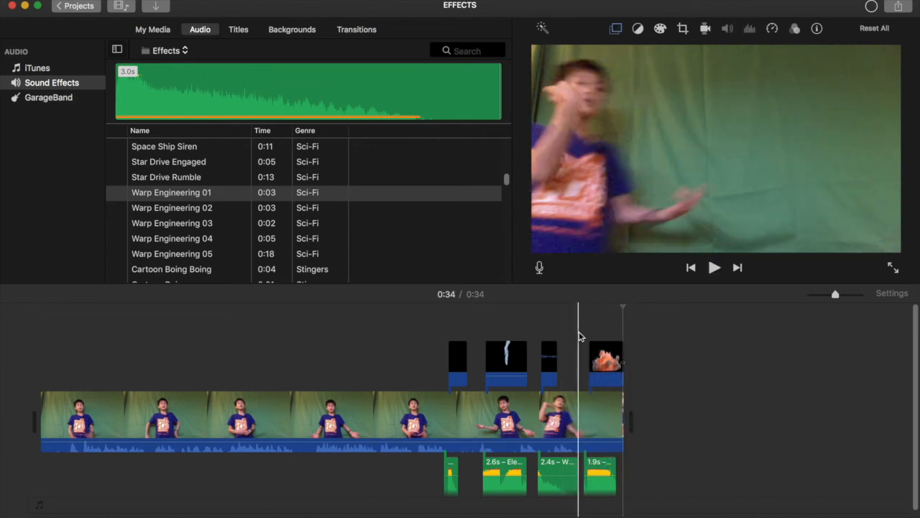
key(space)
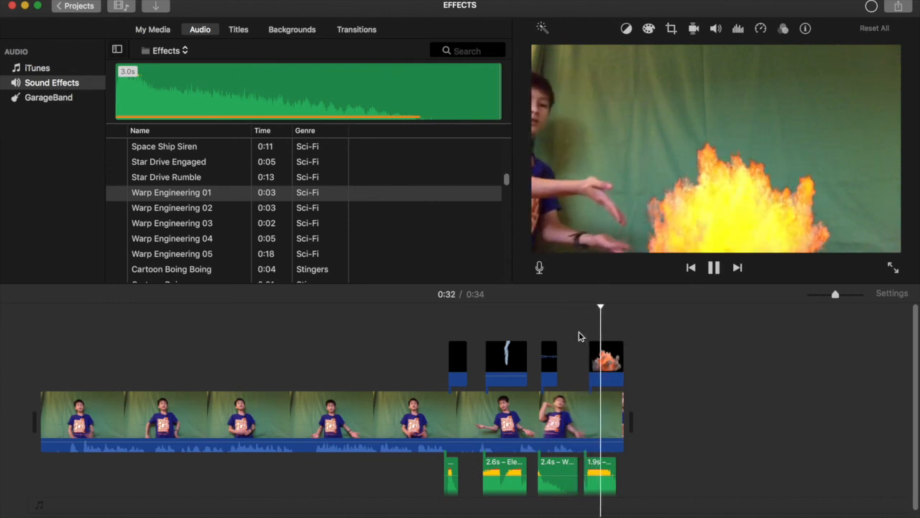